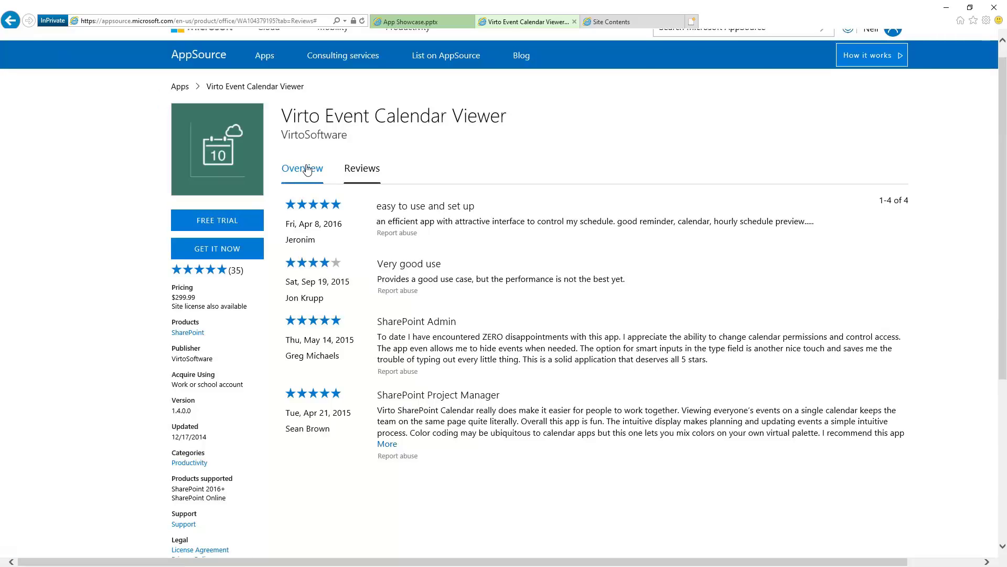
Open the Virto Event Calendar Viewer overview and check the app's last update date and version number.
{"action": "left_click", "coordinate": [304, 171]}
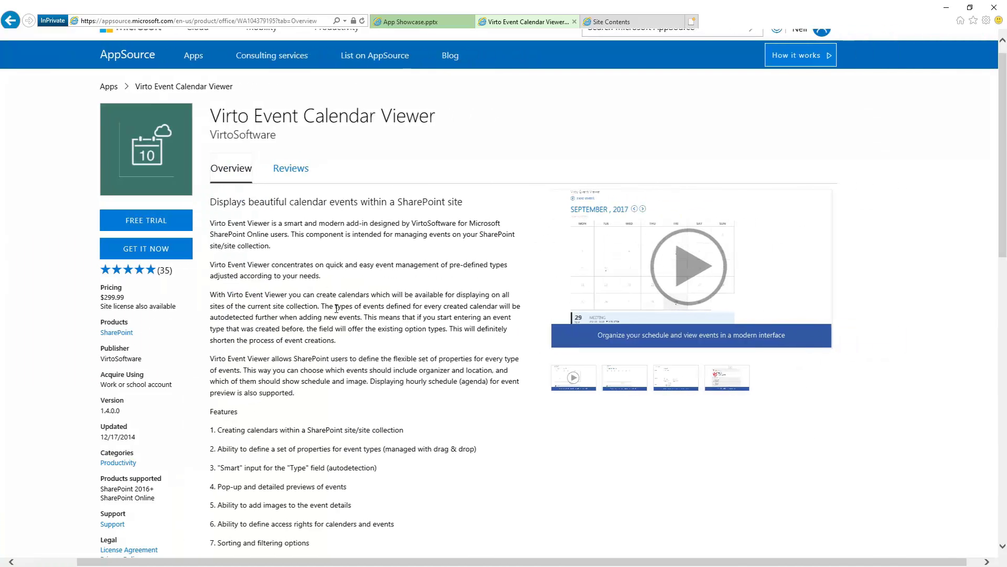
{"action": "scroll", "coordinate": [336, 308], "scroll_direction": "up", "scroll_amount": 1, "text": "ctrl"}
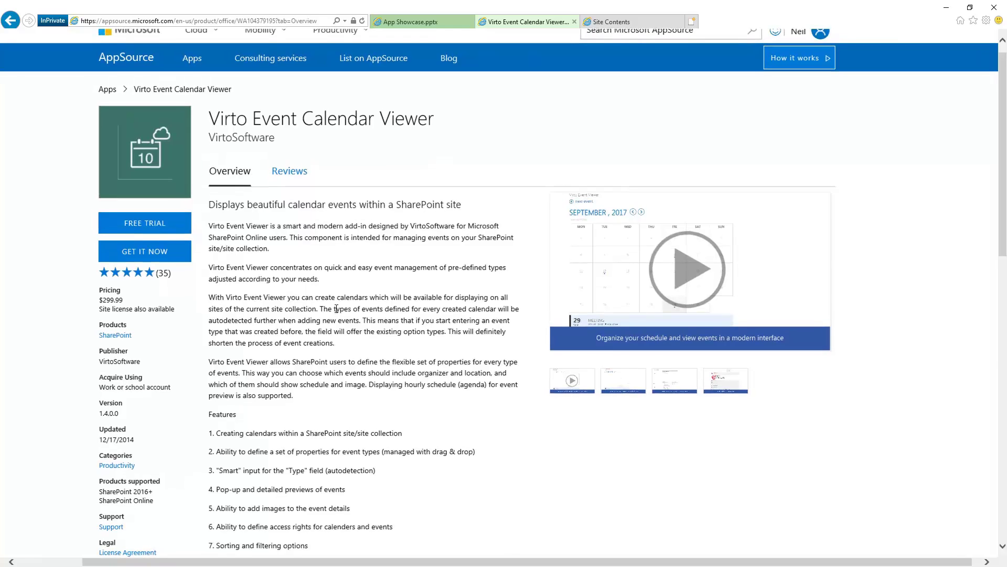
{"action": "scroll", "coordinate": [336, 309], "scroll_direction": "up", "scroll_amount": 1, "text": "ctrl"}
{"action": "scroll", "coordinate": [337, 308], "scroll_direction": "down", "scroll_amount": 2}
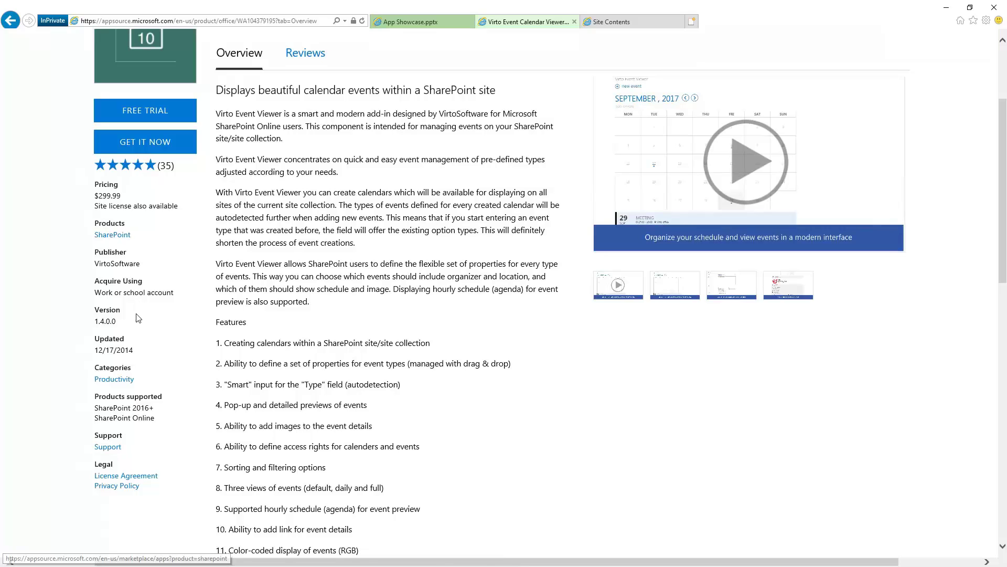
{"action": "left_click_drag", "start_coordinate": [138, 351], "coordinate": [76, 351]}
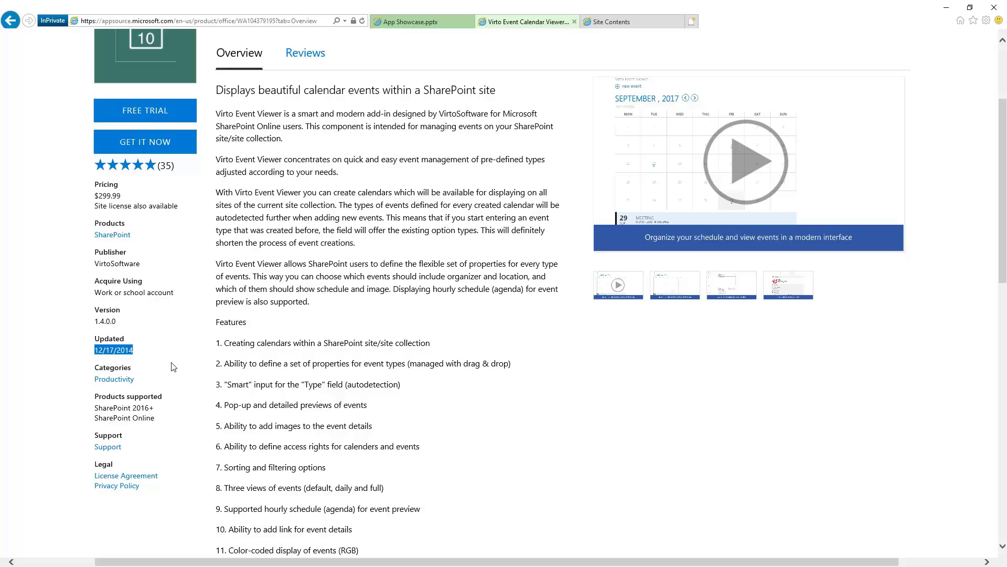
{"action": "left_click_drag", "start_coordinate": [120, 325], "coordinate": [88, 322]}
{"action": "left_click", "coordinate": [453, 252]}
{"action": "scroll", "coordinate": [466, 287], "scroll_direction": "up", "scroll_amount": 3}
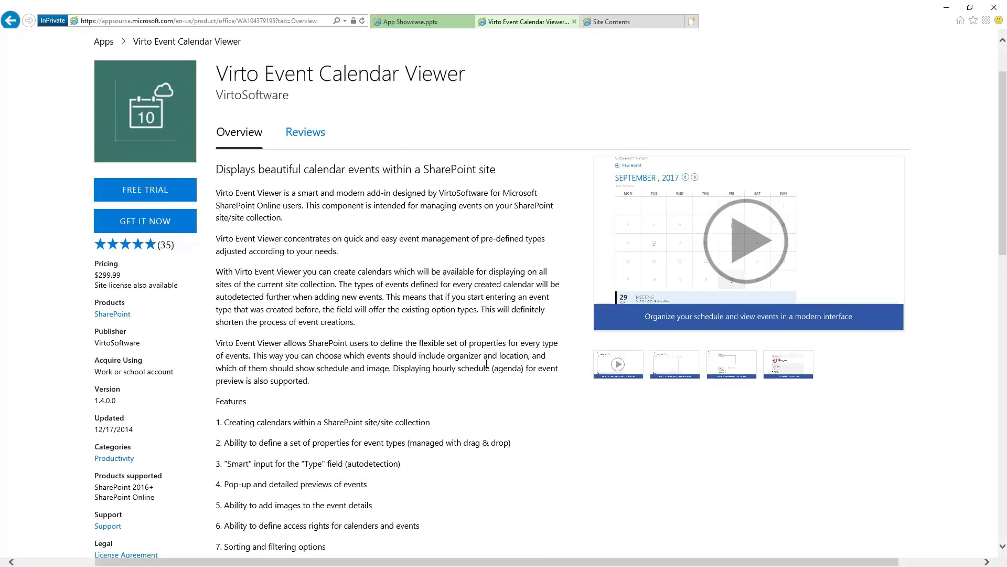
Read through the app's description and numbered feature list on the overview page.
{"action": "scroll", "coordinate": [487, 364], "scroll_direction": "up", "scroll_amount": 2}
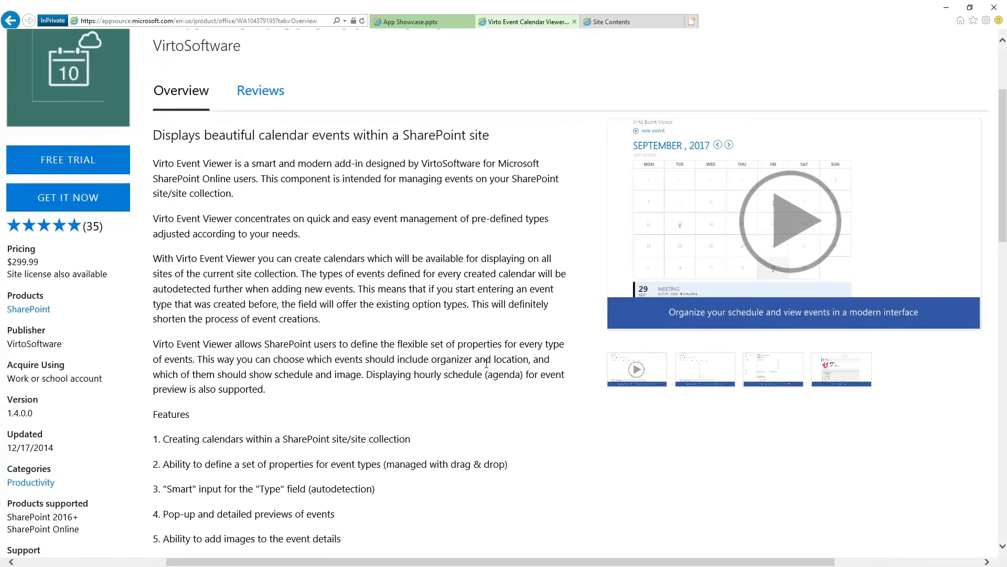
{"action": "scroll", "coordinate": [273, 340], "scroll_direction": "down", "scroll_amount": 3}
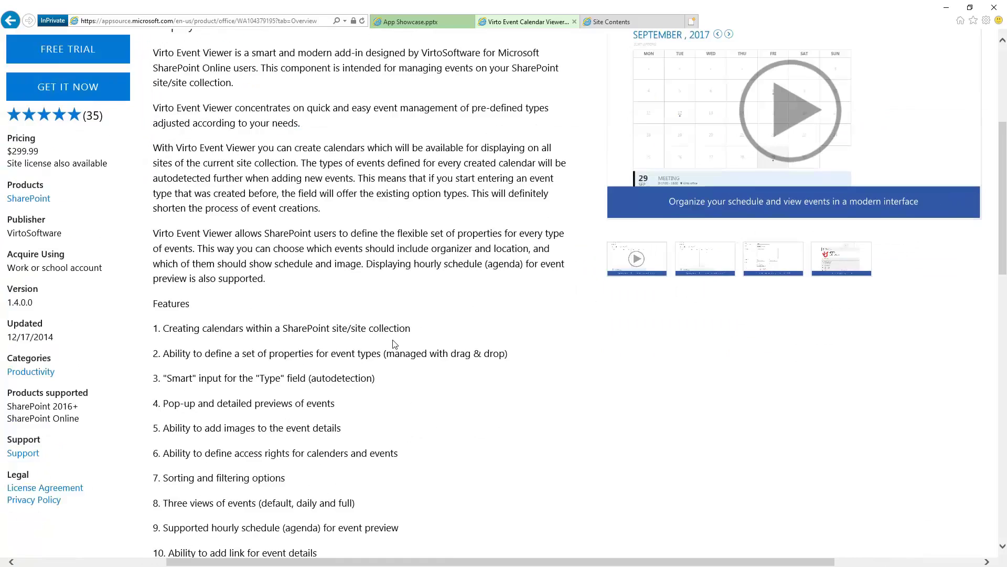
{"action": "scroll", "coordinate": [396, 341], "scroll_direction": "down", "scroll_amount": 2}
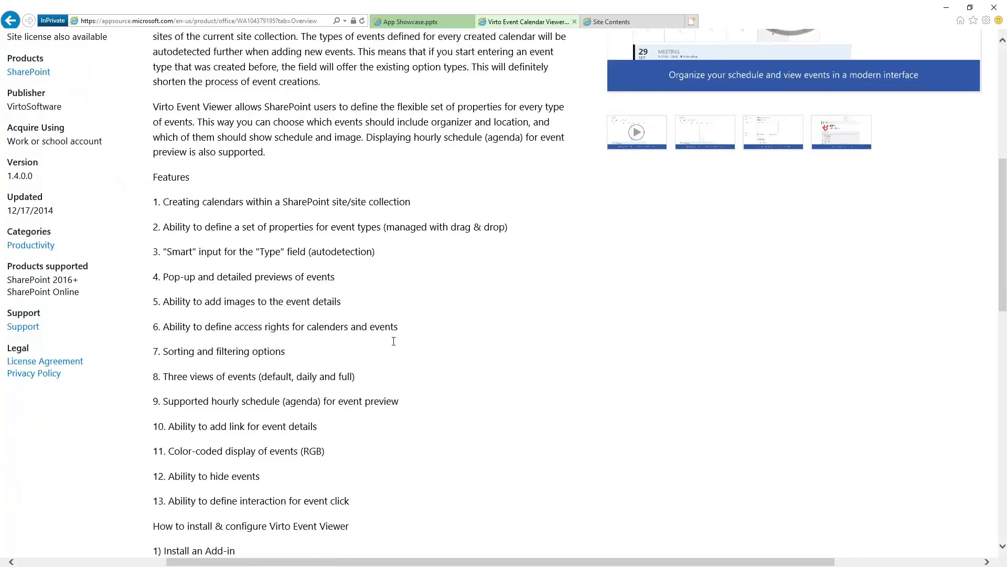
{"action": "scroll", "coordinate": [377, 331], "scroll_direction": "up", "scroll_amount": 6}
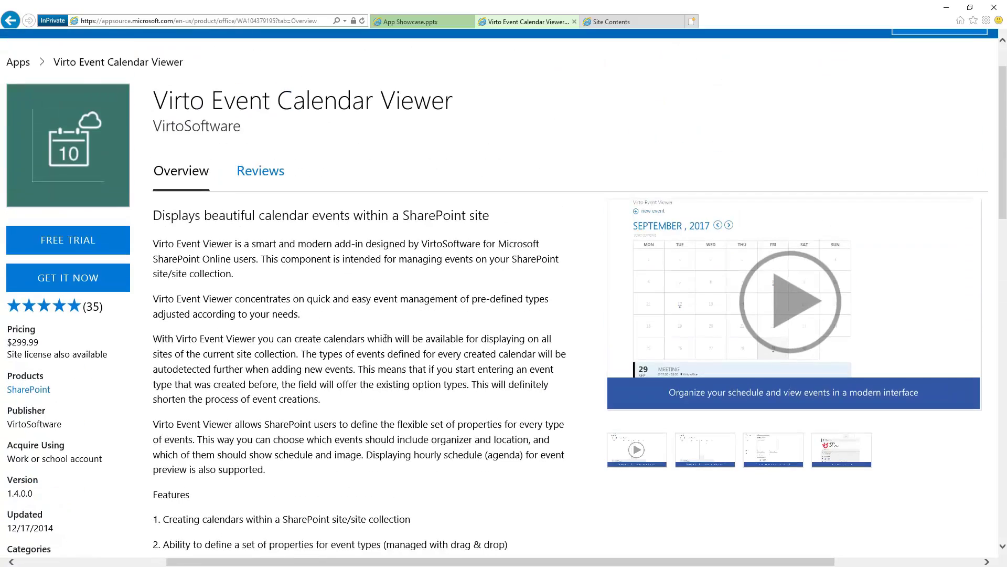
{"action": "scroll", "coordinate": [491, 413], "scroll_direction": "up", "scroll_amount": 2}
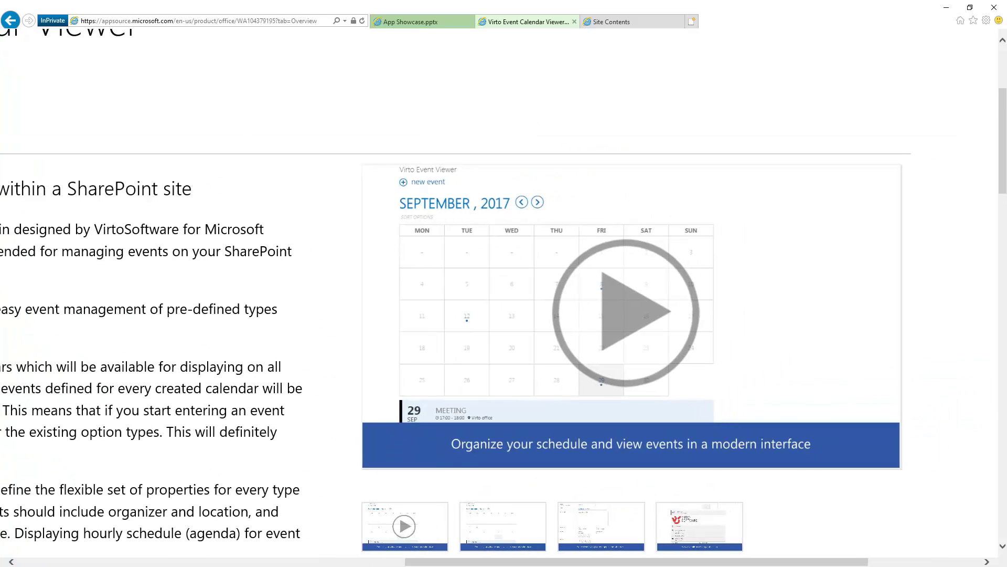
View the app's preview images for the calendar, the event creation form and the event details.
{"action": "left_click", "coordinate": [501, 510]}
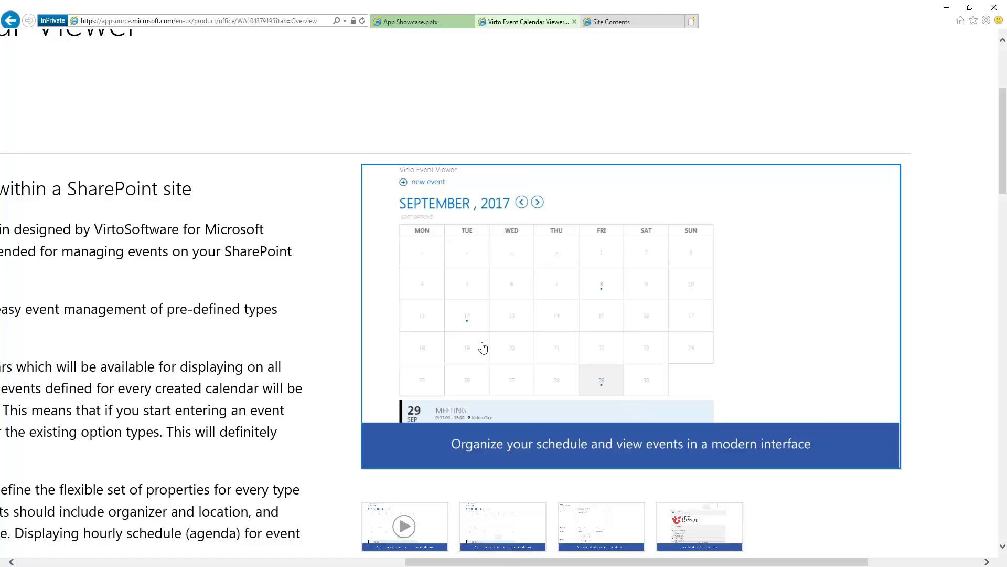
{"action": "left_click", "coordinate": [587, 528]}
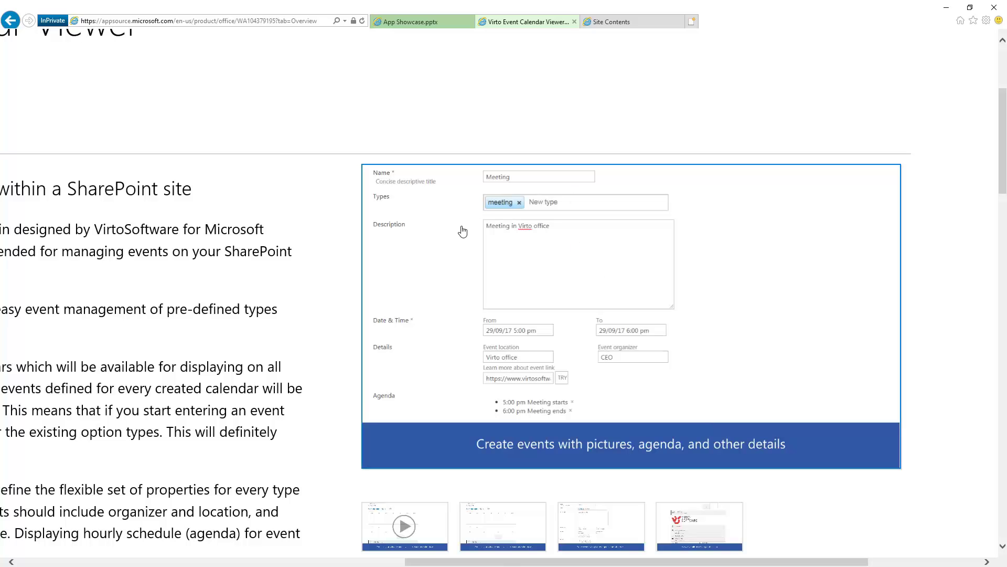
{"action": "scroll", "coordinate": [726, 321], "scroll_direction": "down", "scroll_amount": 1}
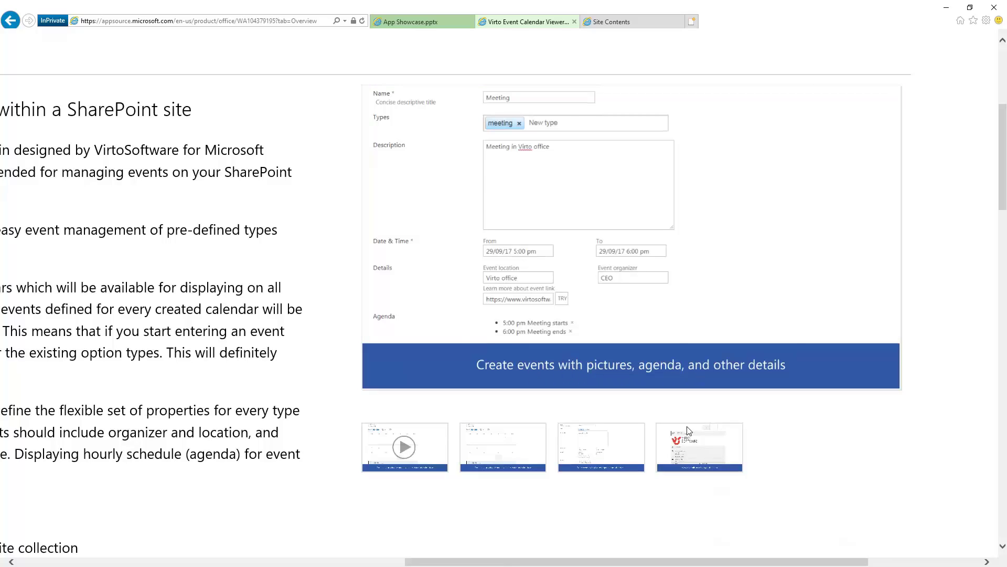
{"action": "left_click", "coordinate": [722, 454]}
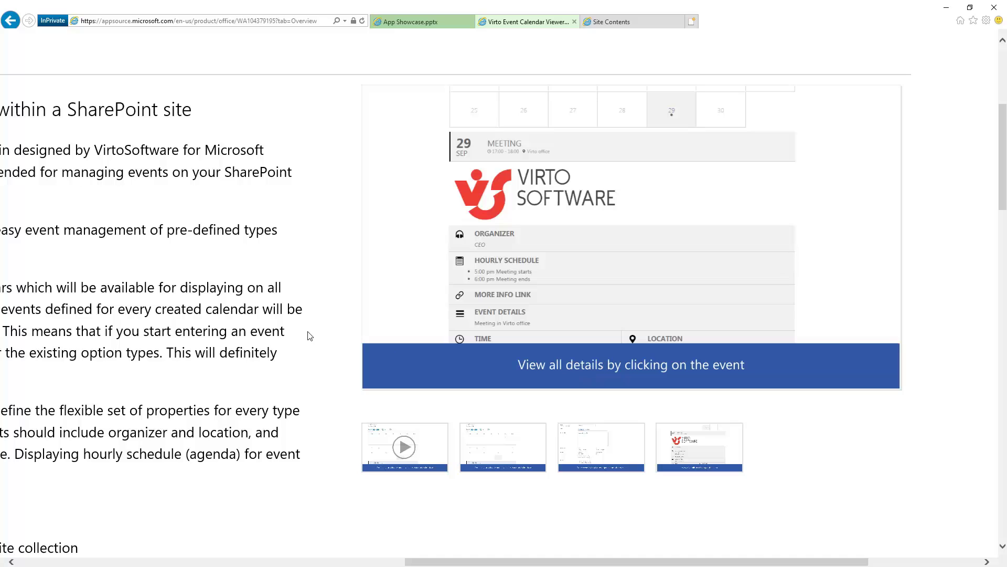
{"action": "scroll", "coordinate": [179, 339], "scroll_direction": "down", "scroll_amount": 3}
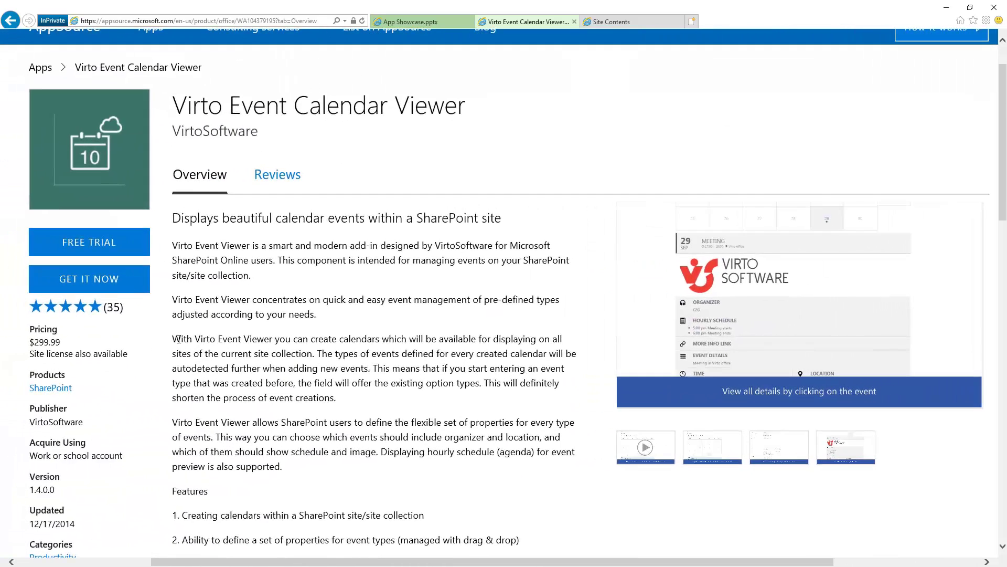
Launch Virto Event Viewer from the SharePoint site contents, view the welcome tour's second slide and dismiss the tour.
{"action": "left_click", "coordinate": [627, 25]}
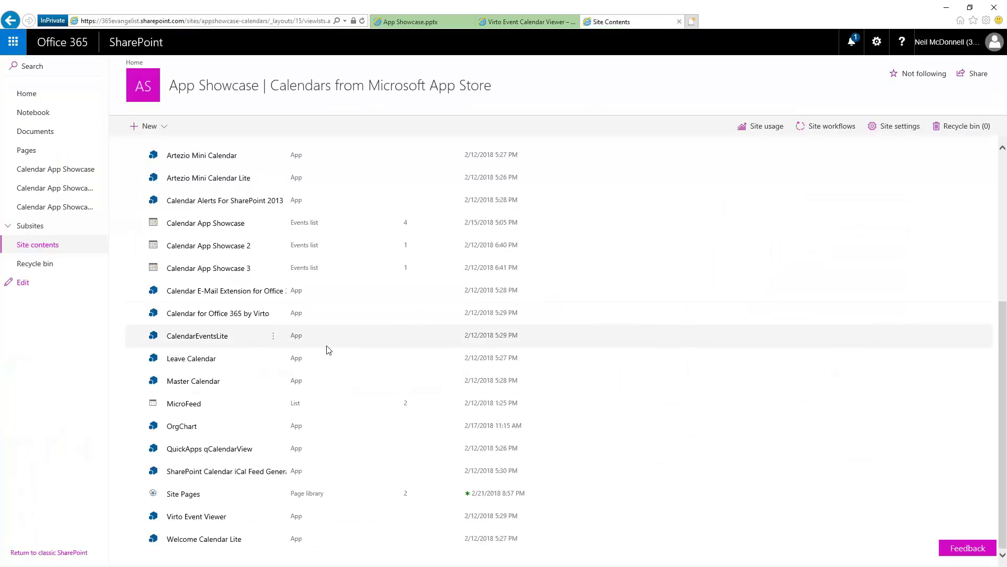
{"action": "left_click", "coordinate": [200, 518]}
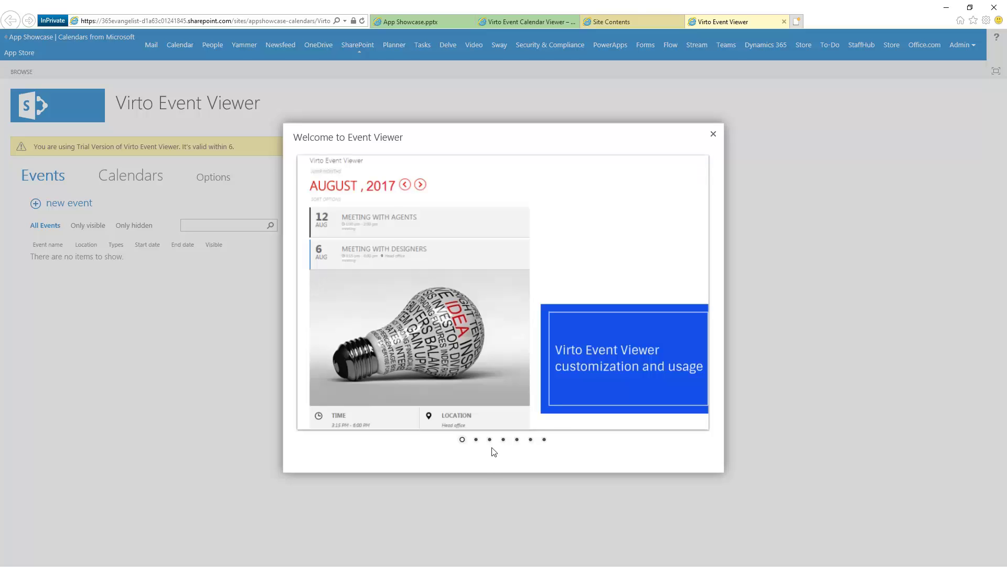
{"action": "left_click", "coordinate": [476, 439]}
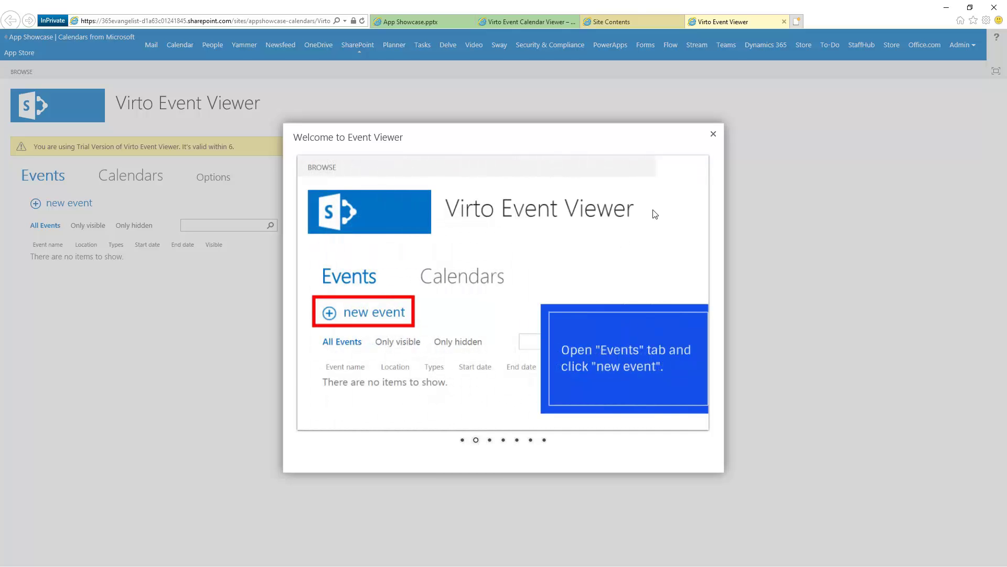
{"action": "left_click", "coordinate": [713, 134]}
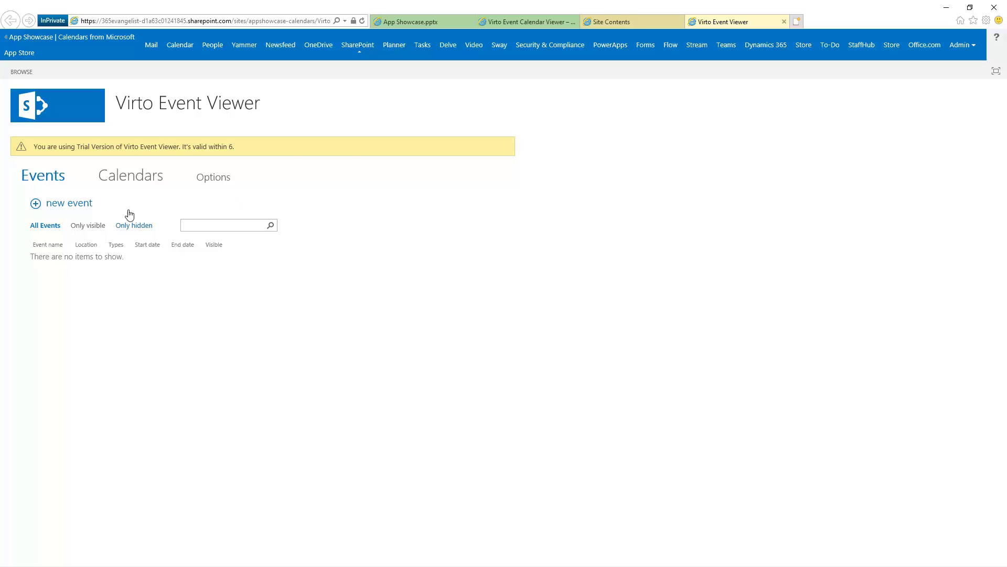
Check the existing calendars in Virto Event Viewer and examine the lists named in its options.
{"action": "left_click", "coordinate": [125, 179]}
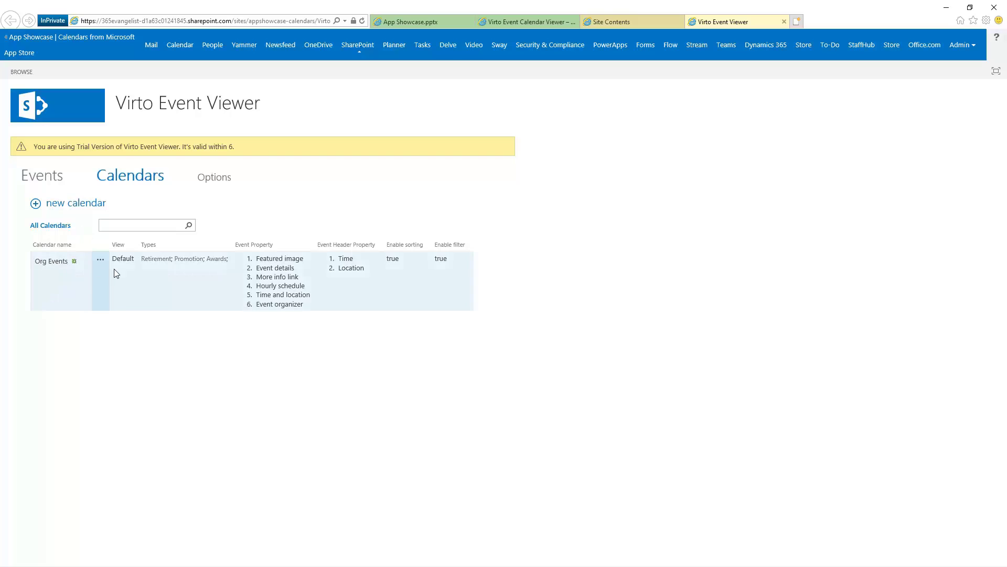
{"action": "left_click", "coordinate": [213, 181]}
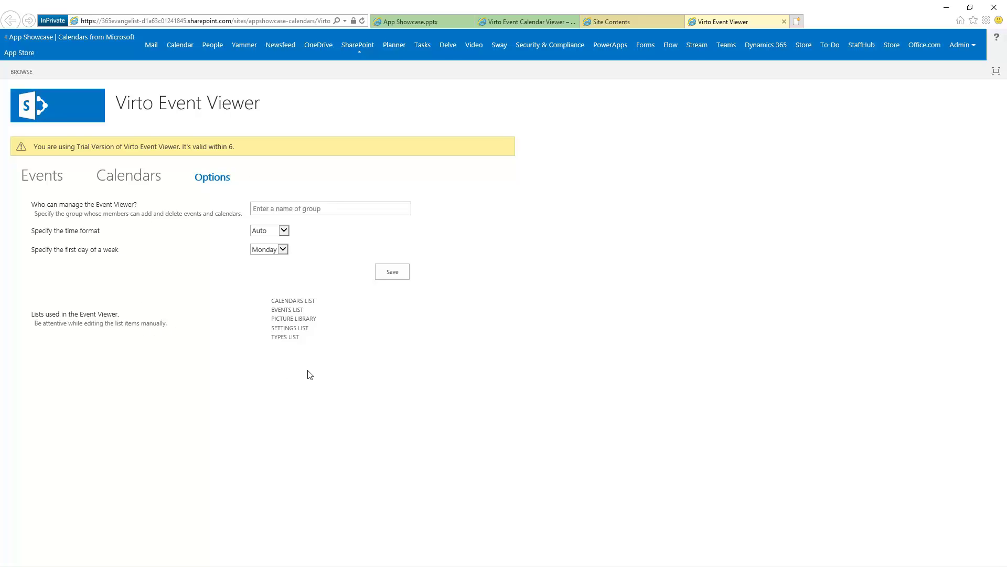
{"action": "scroll", "coordinate": [310, 374], "scroll_direction": "up", "scroll_amount": 5, "text": "ctrl"}
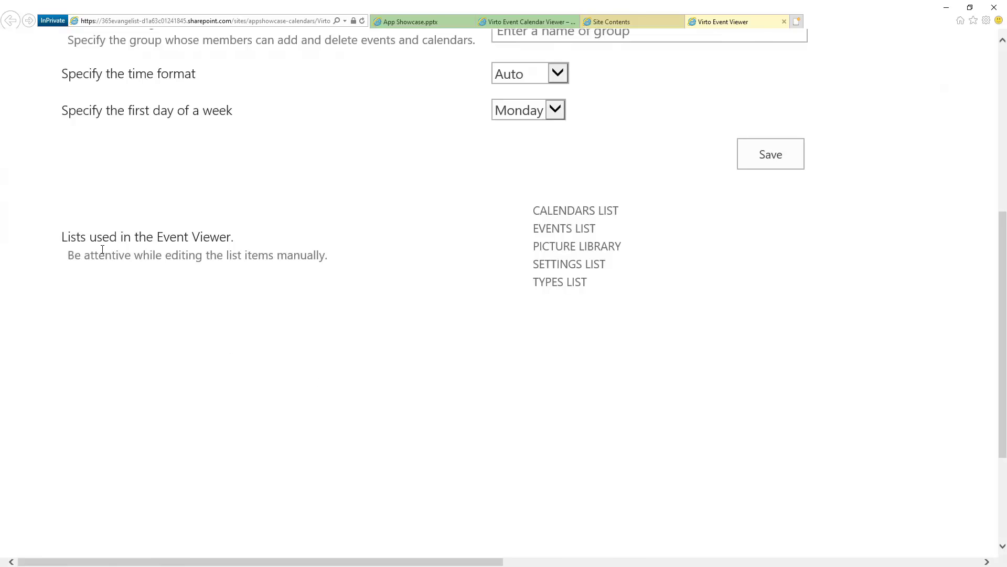
{"action": "left_click_drag", "start_coordinate": [64, 236], "coordinate": [307, 239]}
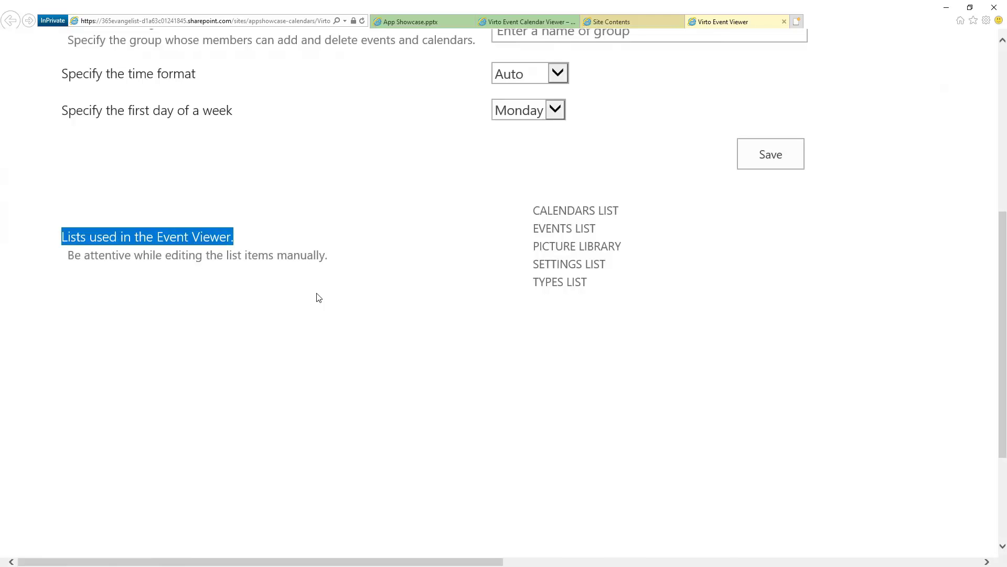
{"action": "left_click_drag", "start_coordinate": [523, 208], "coordinate": [629, 297]}
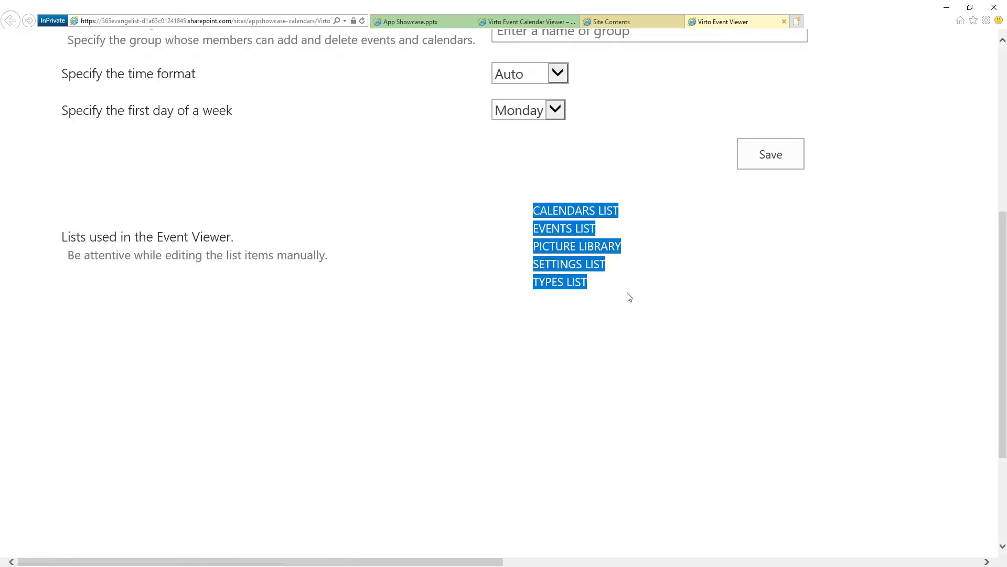
{"action": "left_click", "coordinate": [562, 350]}
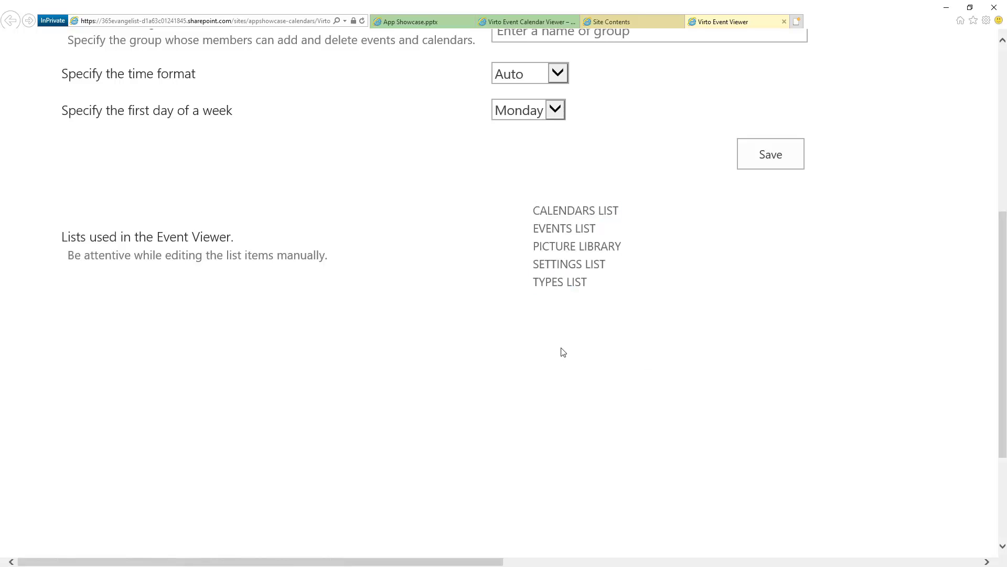
Open the Settings List in a separate browser tab, inspect it and return to the Event Viewer options.
{"action": "middle_click", "coordinate": [570, 269]}
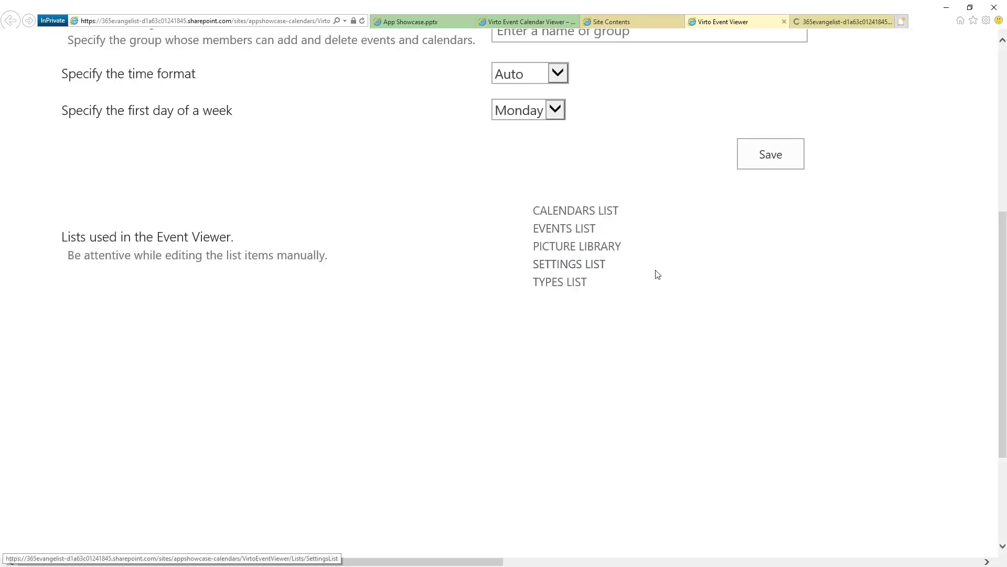
{"action": "left_click", "coordinate": [850, 23]}
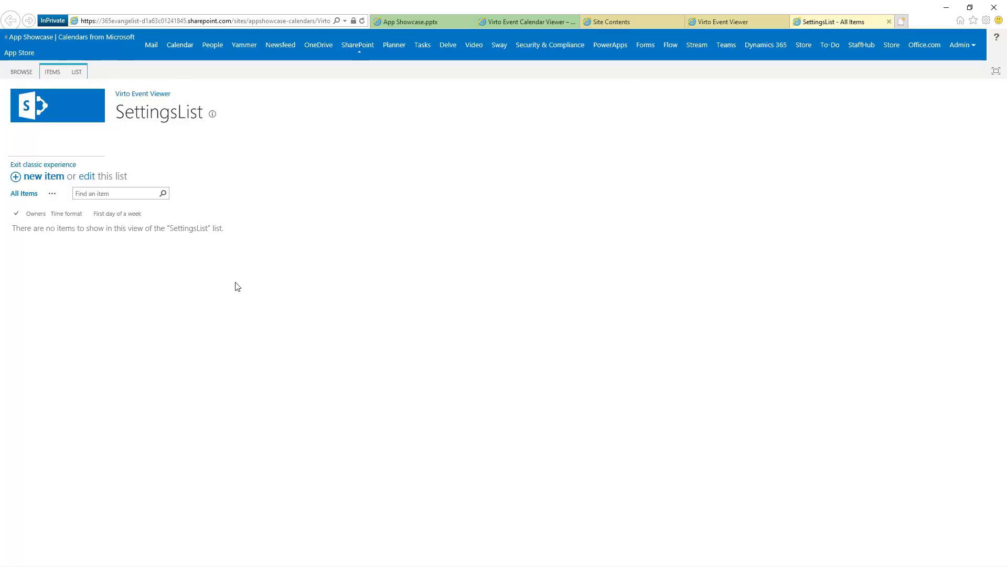
{"action": "left_click", "coordinate": [717, 25]}
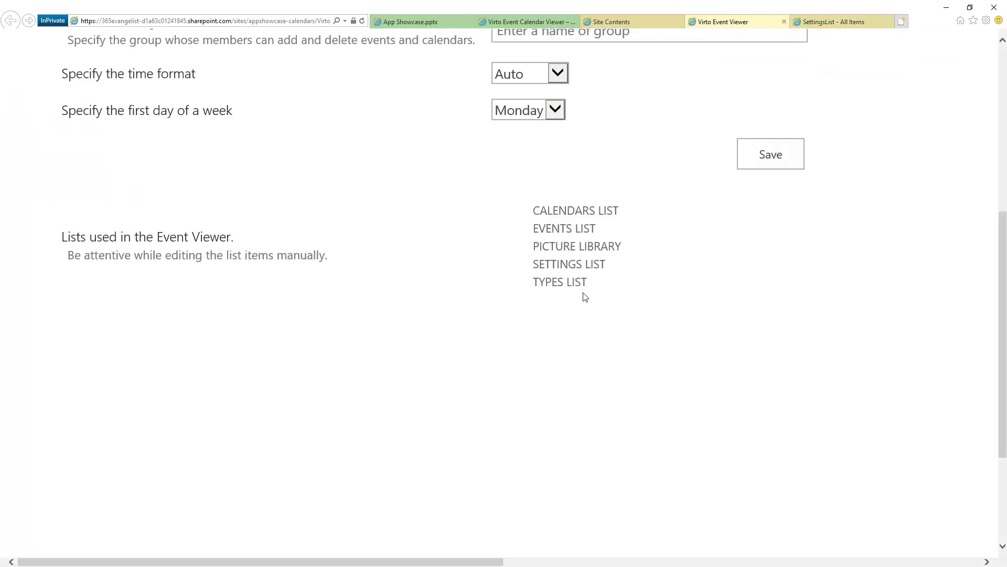
Open the Types List in a separate browser tab and examine the event types it holds.
{"action": "left_click", "coordinate": [555, 283]}
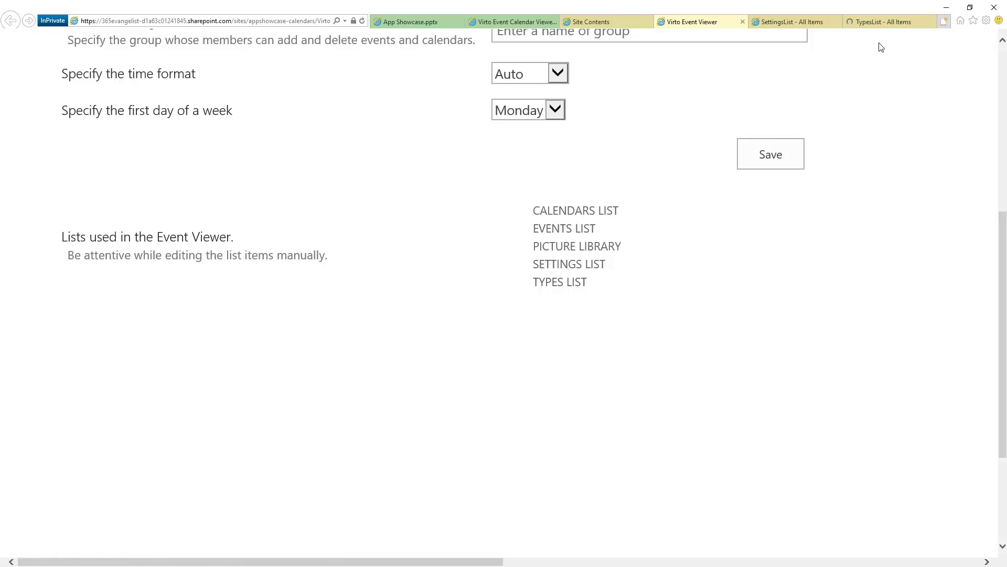
{"action": "left_click", "coordinate": [883, 21]}
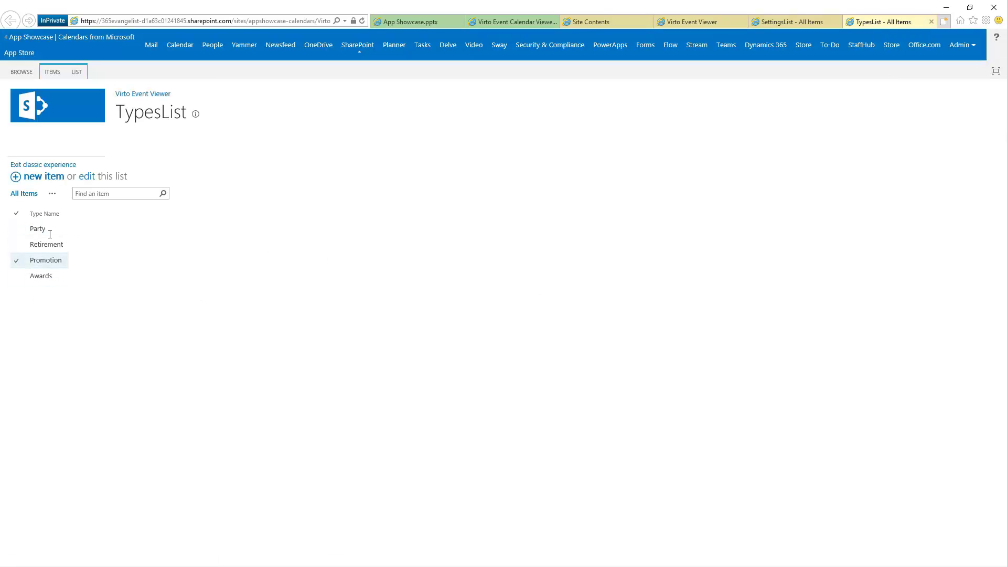
{"action": "scroll", "coordinate": [169, 286], "scroll_direction": "up", "scroll_amount": 5}
{"action": "scroll", "coordinate": [169, 286], "scroll_direction": "left", "scroll_amount": 3}
{"action": "scroll", "coordinate": [169, 286], "scroll_direction": "up", "scroll_amount": 4}
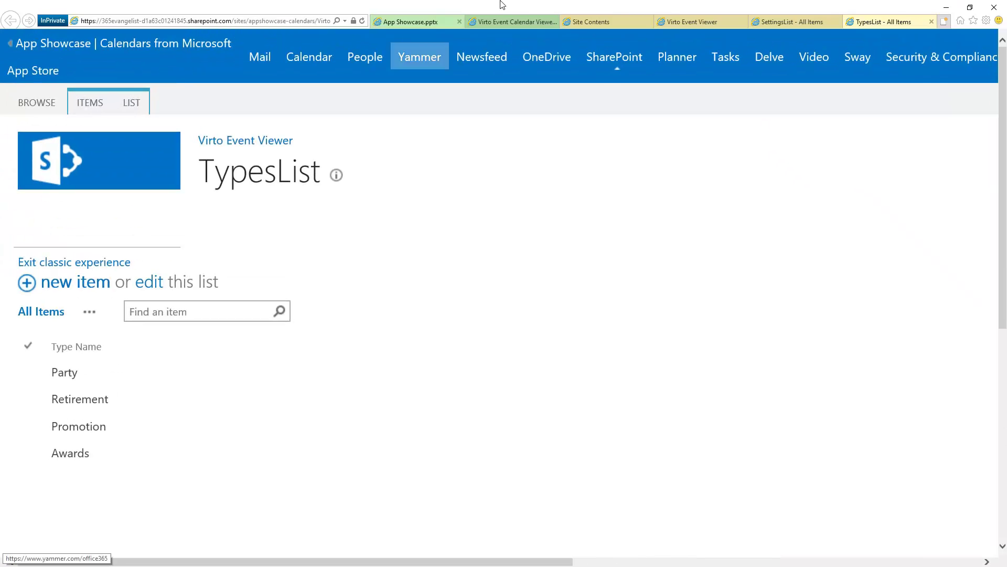
Start a new calendar in Virto Event Viewer and name it "Unit Main Calendar".
{"action": "left_click", "coordinate": [700, 23]}
{"action": "scroll", "coordinate": [480, 215], "scroll_direction": "up", "scroll_amount": 5}
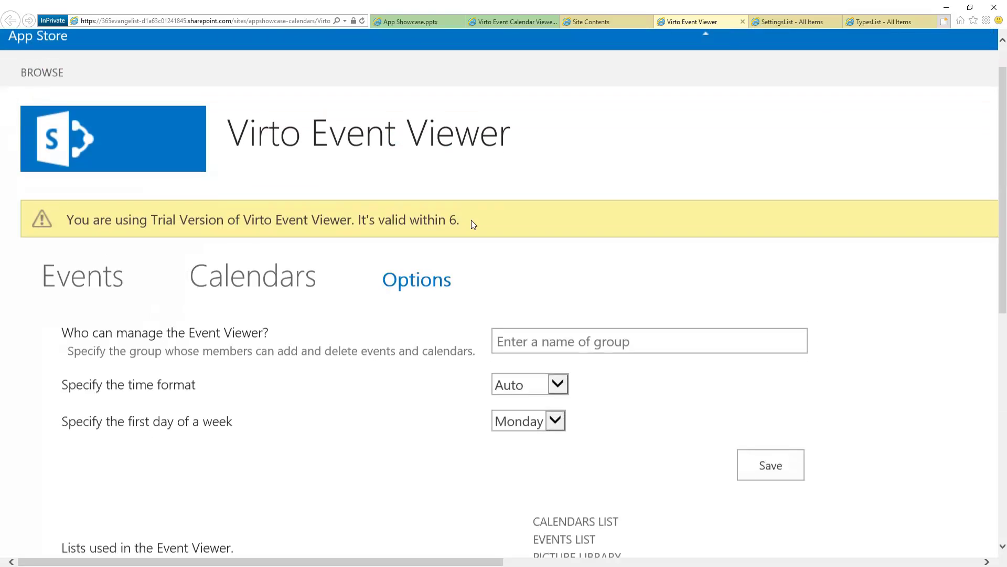
{"action": "left_click", "coordinate": [251, 207]}
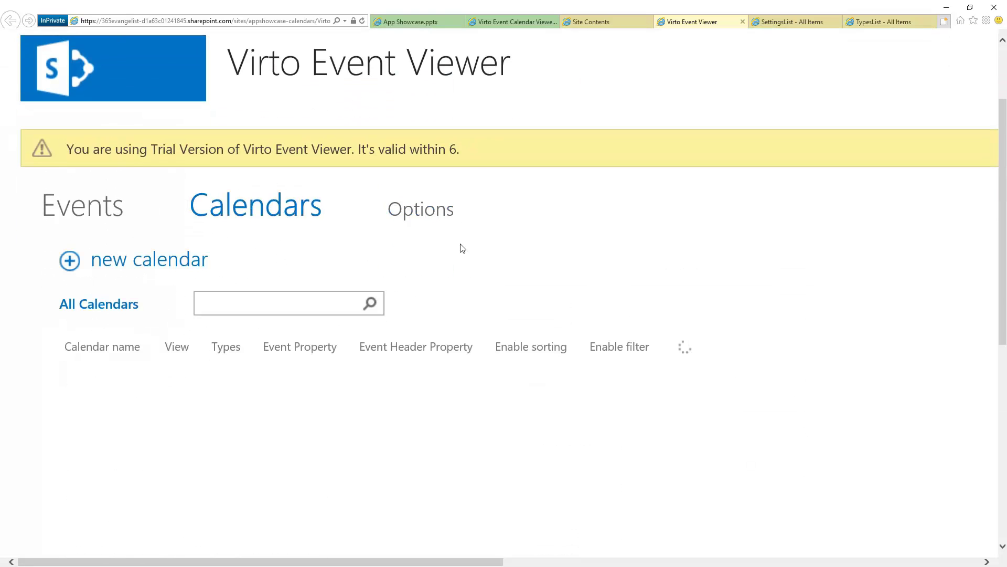
{"action": "left_click", "coordinate": [105, 263]}
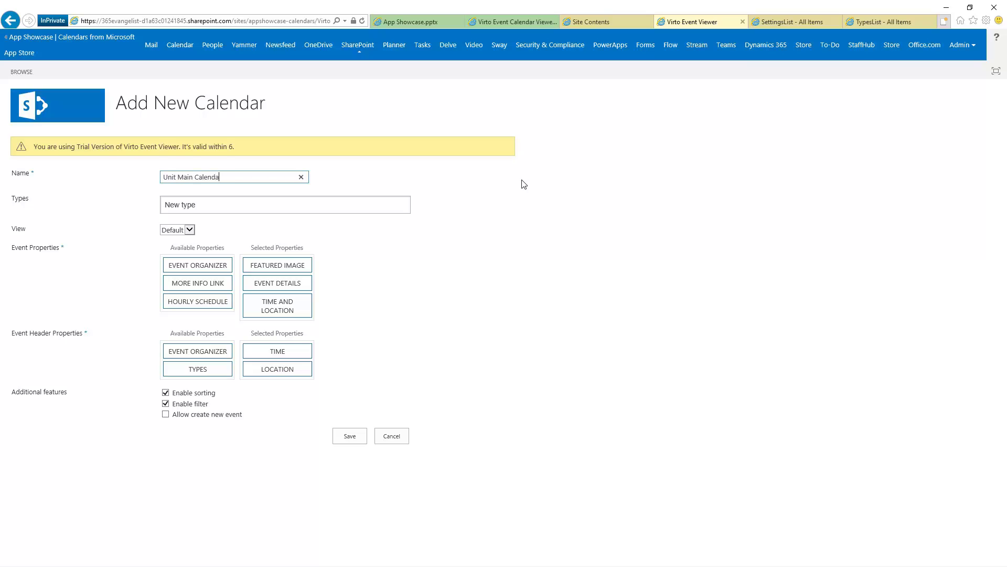
{"action": "key", "text": "Tab"}
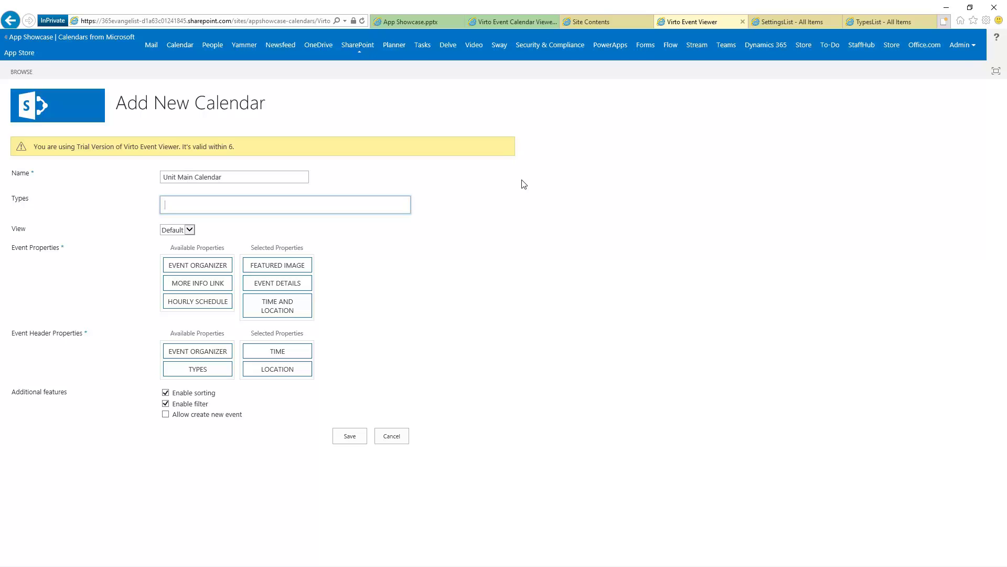
Assign the event types Promotion, Awards and Retirement to the calendar, and add a new type named "Birthday".
{"action": "type", "text": "ro"}
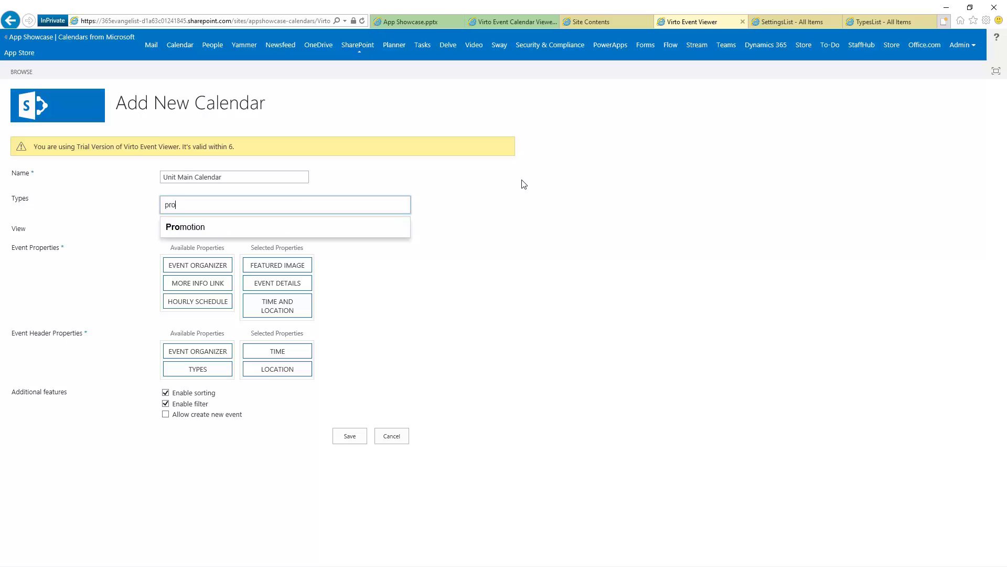
{"action": "key", "text": "Down"}
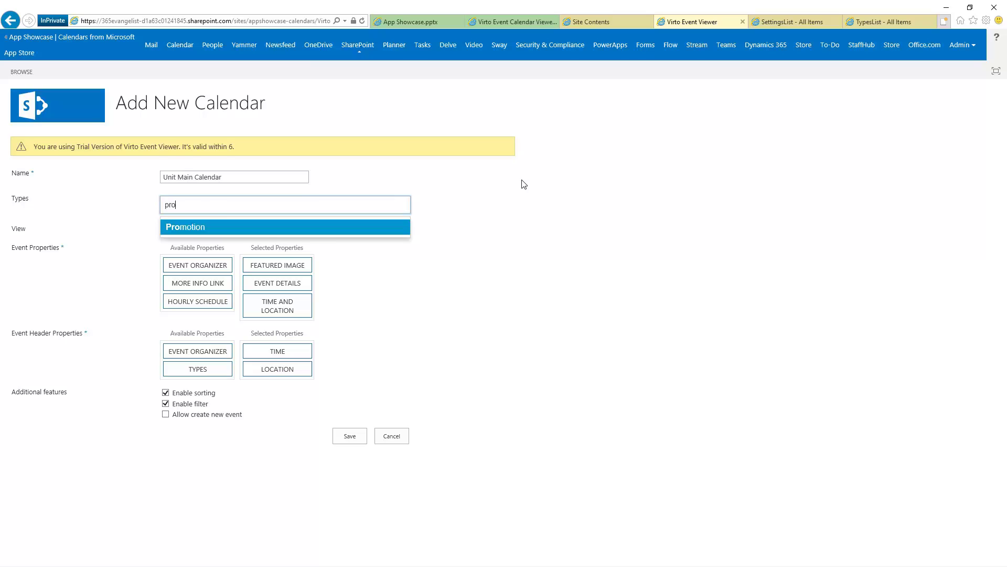
{"action": "key", "text": "Return"}
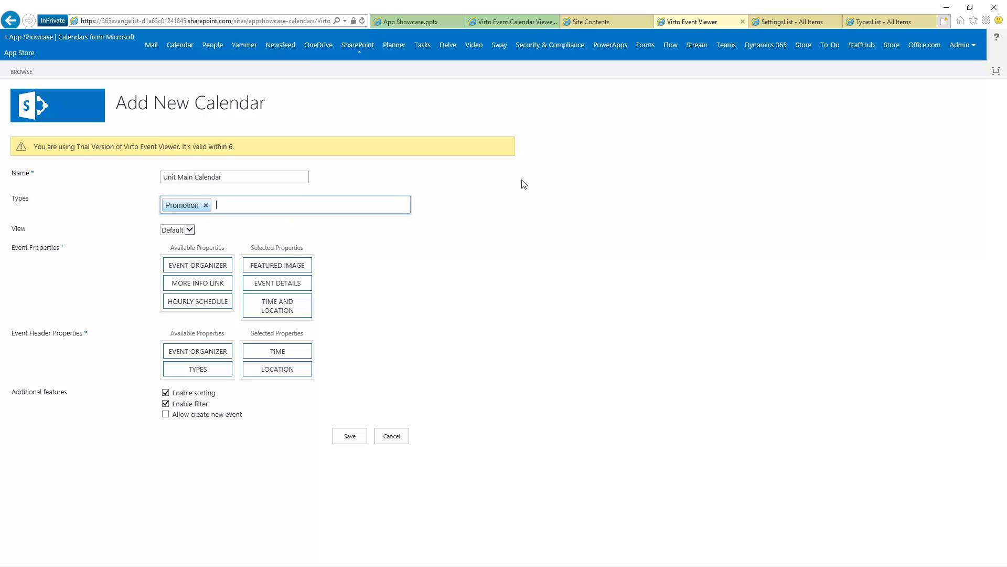
{"action": "type", "text": "awar"}
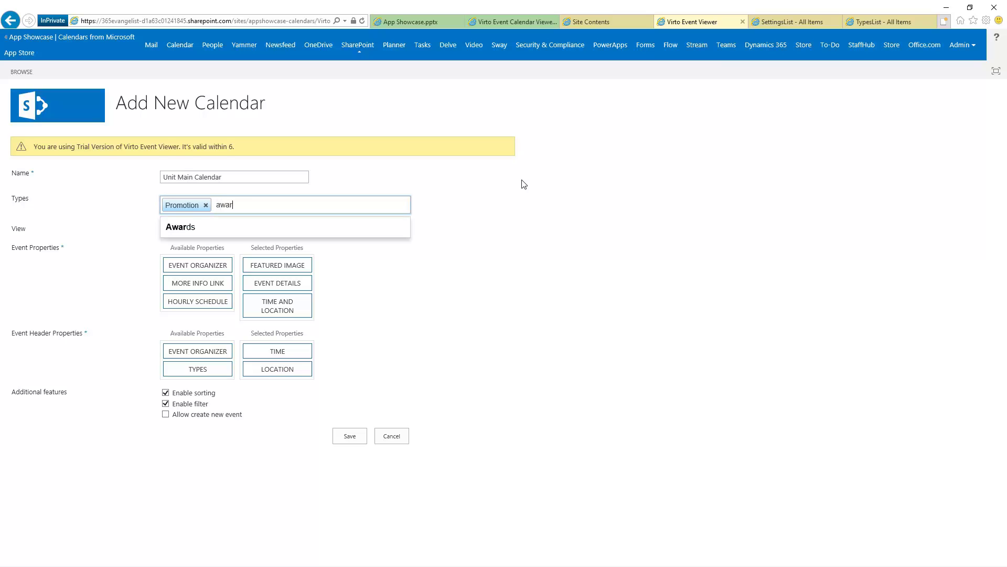
{"action": "key", "text": "Down"}
{"action": "key", "text": "Return"}
{"action": "type", "text": "retire"}
{"action": "key", "text": "Down"}
{"action": "key", "text": "Return"}
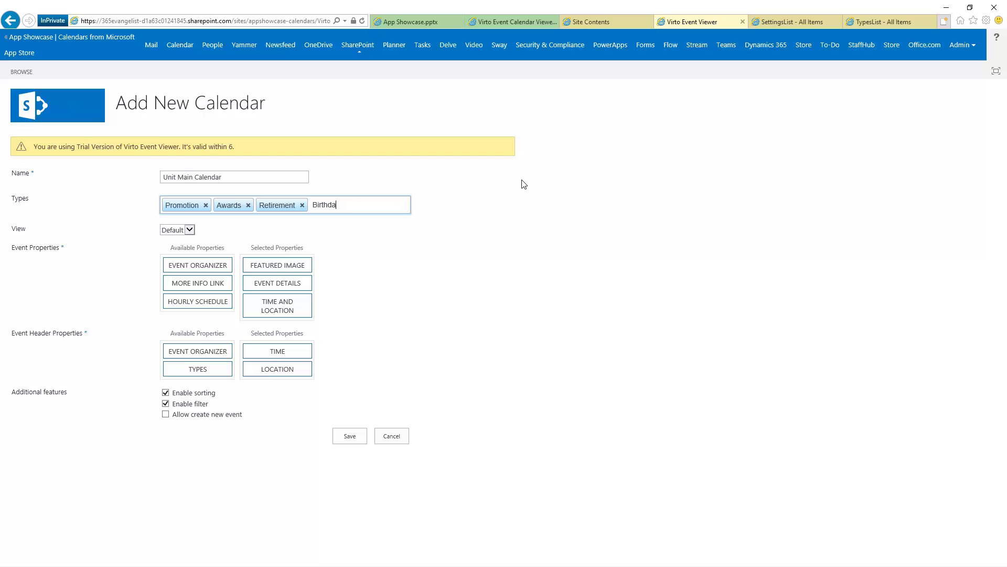
{"action": "type", "text": "Birthday"}
{"action": "key", "text": "Return"}
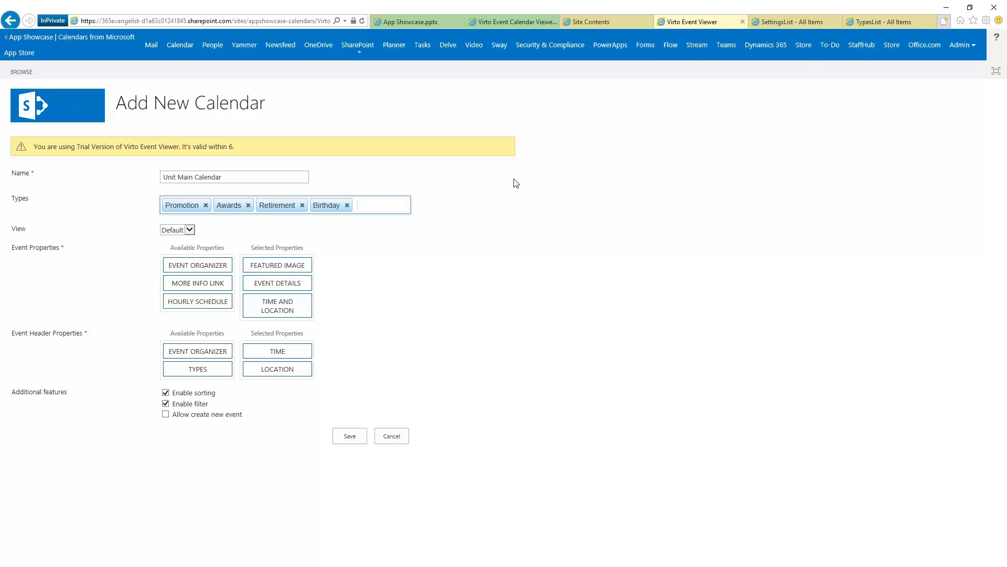
Refresh the Types List in its browser tab to check for the Birthday type, and return to the new calendar form.
{"action": "left_click", "coordinate": [874, 22]}
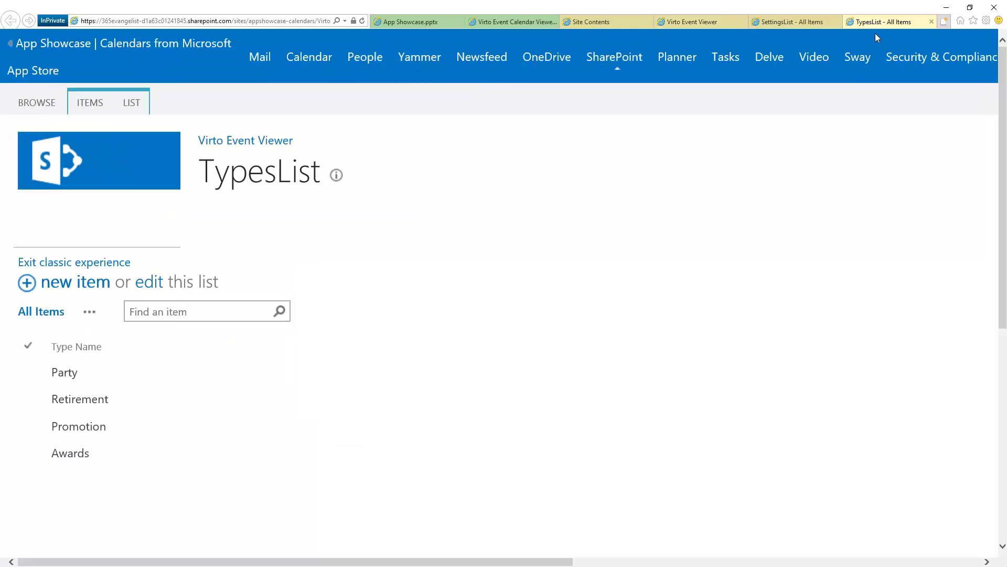
{"action": "left_click", "coordinate": [362, 21]}
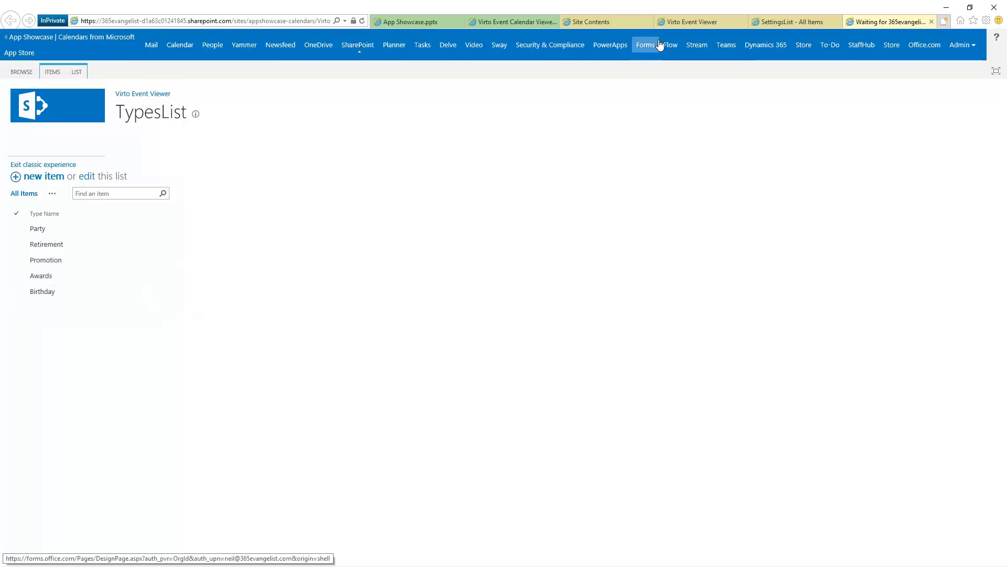
{"action": "left_click", "coordinate": [682, 22]}
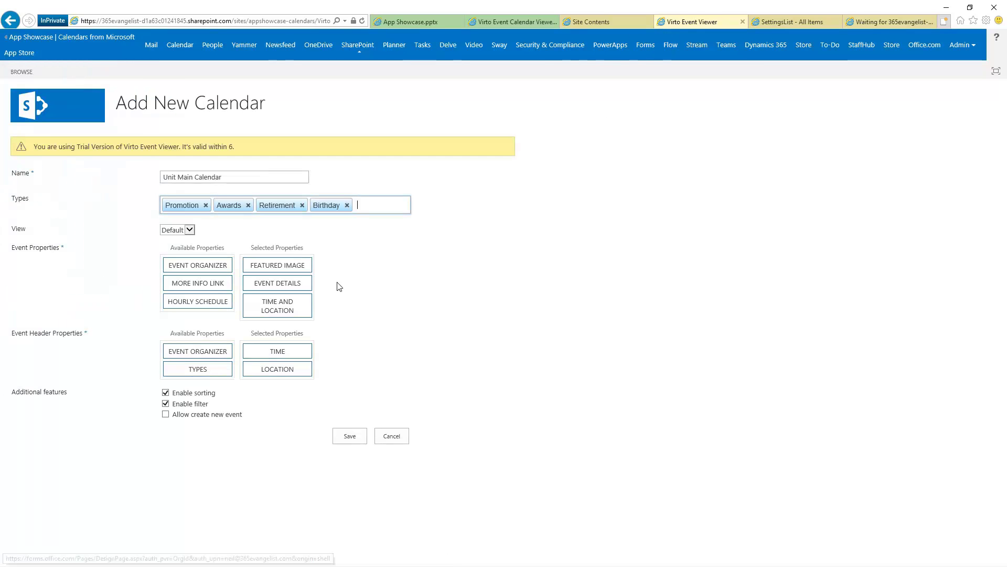
Keep the Default view and add Event Organizer, More Info Link and Hourly Schedule to the calendar's selected event properties.
{"action": "left_click", "coordinate": [190, 230]}
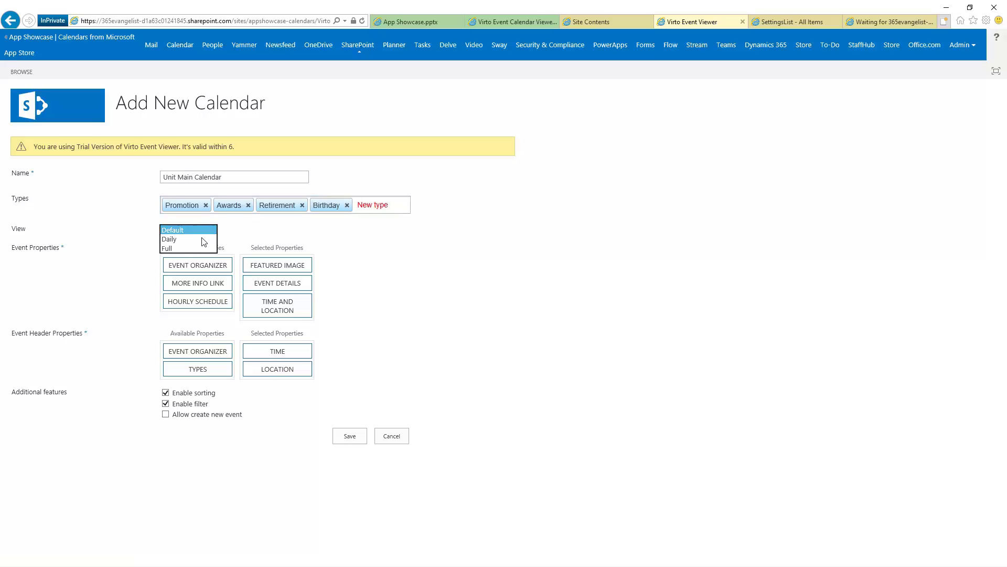
{"action": "left_click", "coordinate": [255, 235]}
{"action": "scroll", "coordinate": [197, 245], "scroll_direction": "up", "scroll_amount": 5, "text": "ctrl"}
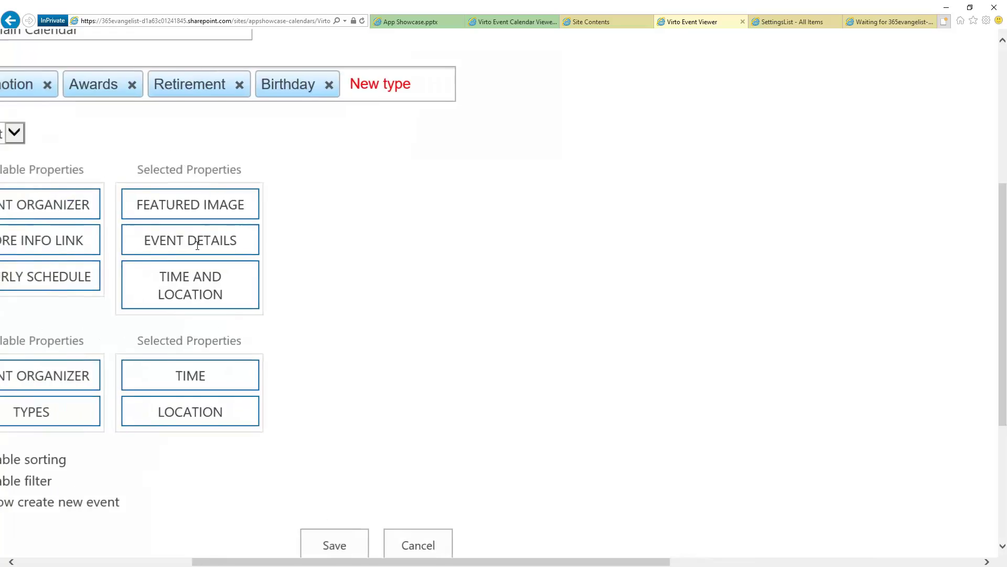
{"action": "scroll", "coordinate": [197, 246], "scroll_direction": "left", "scroll_amount": 3}
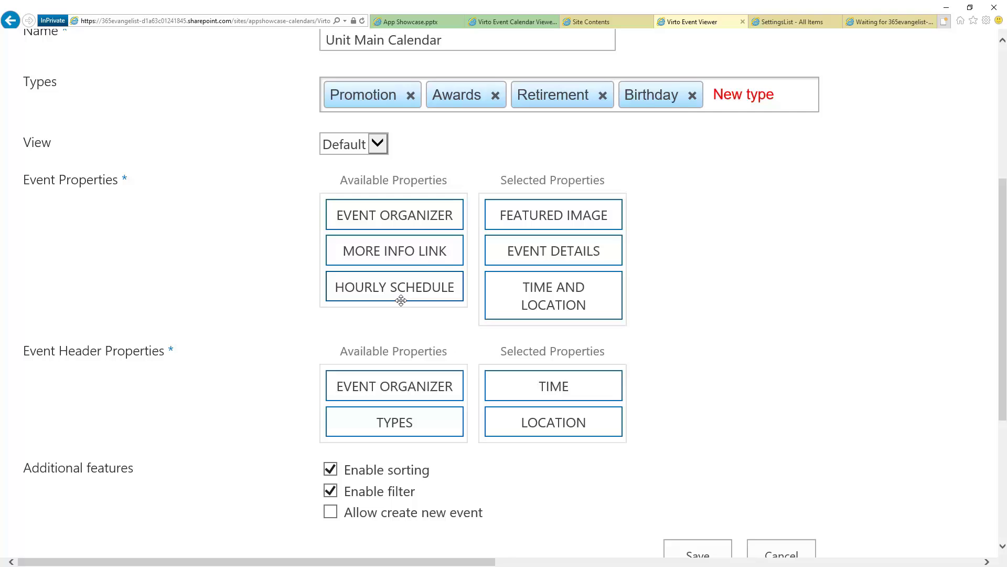
{"action": "left_click_drag", "start_coordinate": [387, 215], "coordinate": [536, 228]}
{"action": "left_click_drag", "start_coordinate": [436, 218], "coordinate": [515, 250]}
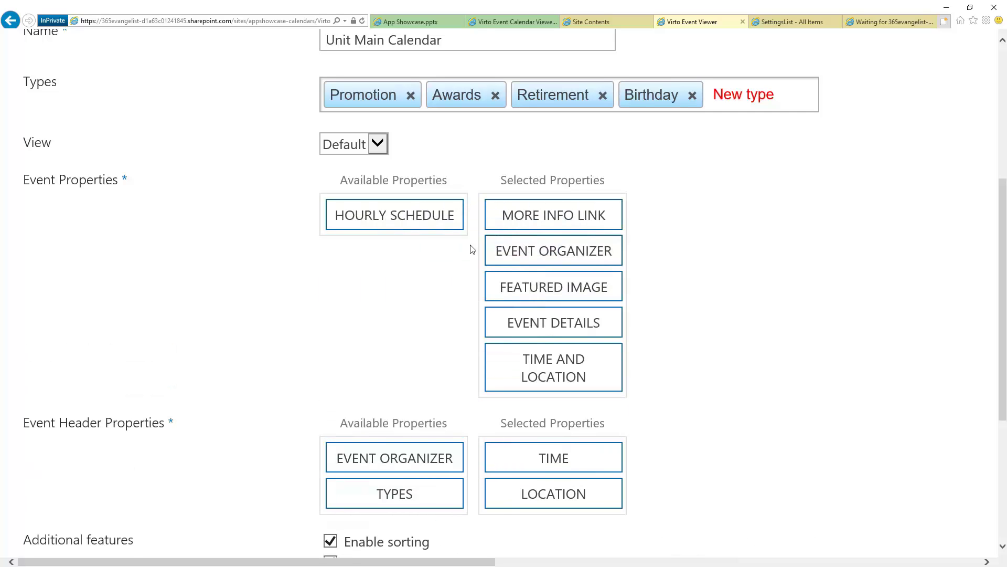
{"action": "left_click_drag", "start_coordinate": [414, 221], "coordinate": [540, 278]}
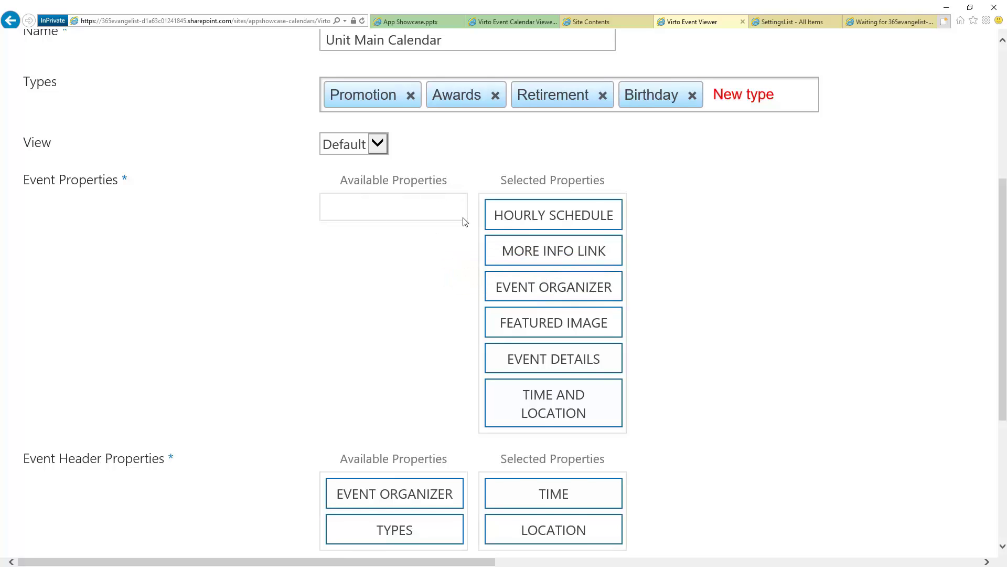
Try moving Featured Image out of the selected event properties and rearranging the order of the selected ones.
{"action": "left_click_drag", "start_coordinate": [584, 321], "coordinate": [466, 252]}
{"action": "left_click_drag", "start_coordinate": [513, 322], "coordinate": [353, 214]}
{"action": "left_click_drag", "start_coordinate": [596, 326], "coordinate": [411, 199]}
{"action": "left_click_drag", "start_coordinate": [531, 322], "coordinate": [362, 218]}
{"action": "left_click_drag", "start_coordinate": [583, 331], "coordinate": [415, 237]}
{"action": "left_click_drag", "start_coordinate": [558, 322], "coordinate": [565, 246]}
{"action": "left_click_drag", "start_coordinate": [562, 356], "coordinate": [560, 294]}
{"action": "left_click_drag", "start_coordinate": [566, 254], "coordinate": [569, 307]}
{"action": "left_click_drag", "start_coordinate": [561, 226], "coordinate": [608, 288]}
Add Event Organizer and Types to the calendar's selected event header properties.
{"action": "scroll", "coordinate": [726, 296], "scroll_direction": "down", "scroll_amount": 3}
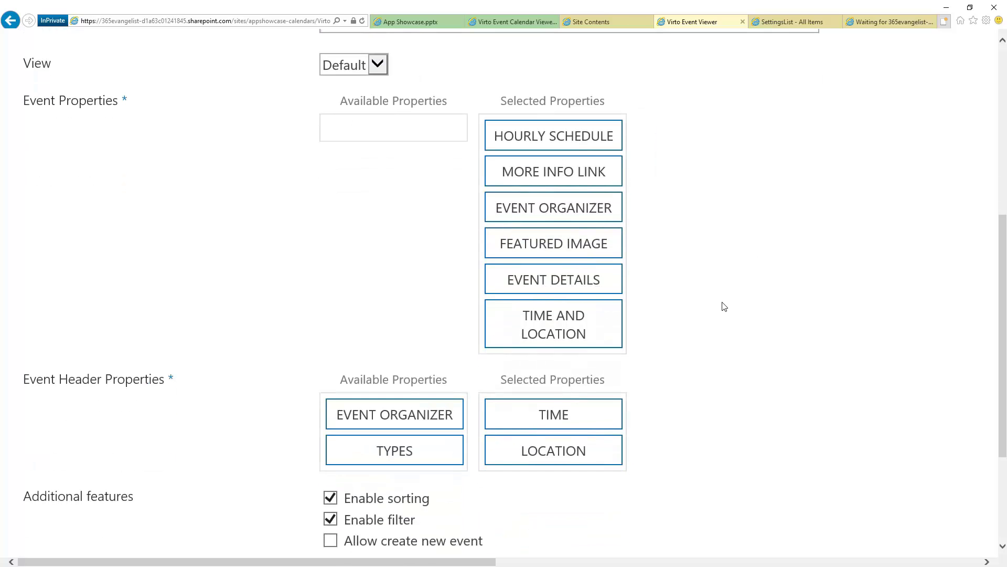
{"action": "key", "text": "ctrl+minus"}
{"action": "key", "text": "ctrl+minus"}
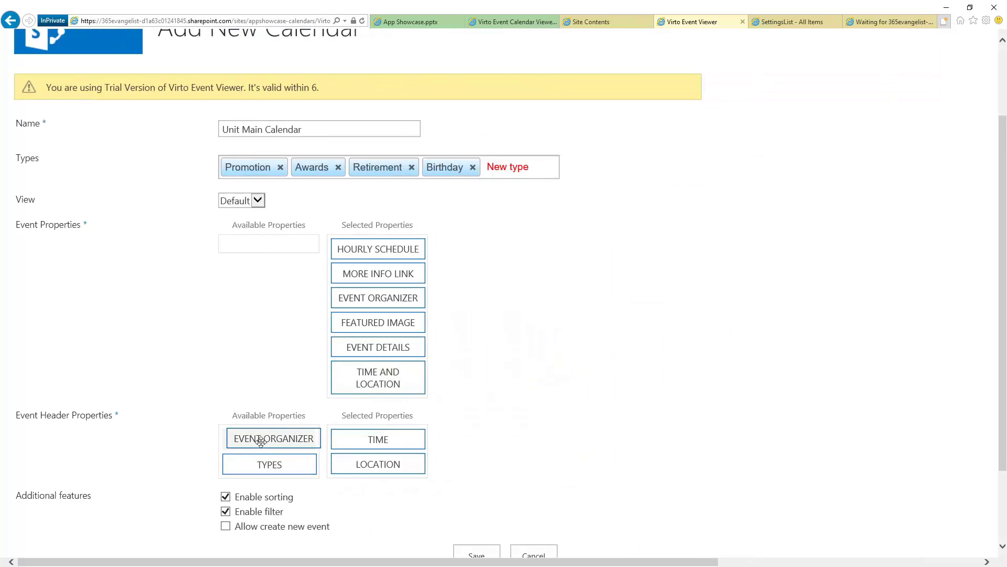
{"action": "left_click_drag", "start_coordinate": [247, 440], "coordinate": [382, 439]}
{"action": "left_click_drag", "start_coordinate": [304, 442], "coordinate": [400, 443]}
Allow creating new events in the calendar, keep sorting and filtering enabled, and save the calendar.
{"action": "scroll", "coordinate": [520, 359], "scroll_direction": "down", "scroll_amount": 1}
{"action": "scroll", "coordinate": [520, 359], "scroll_direction": "down", "scroll_amount": 3}
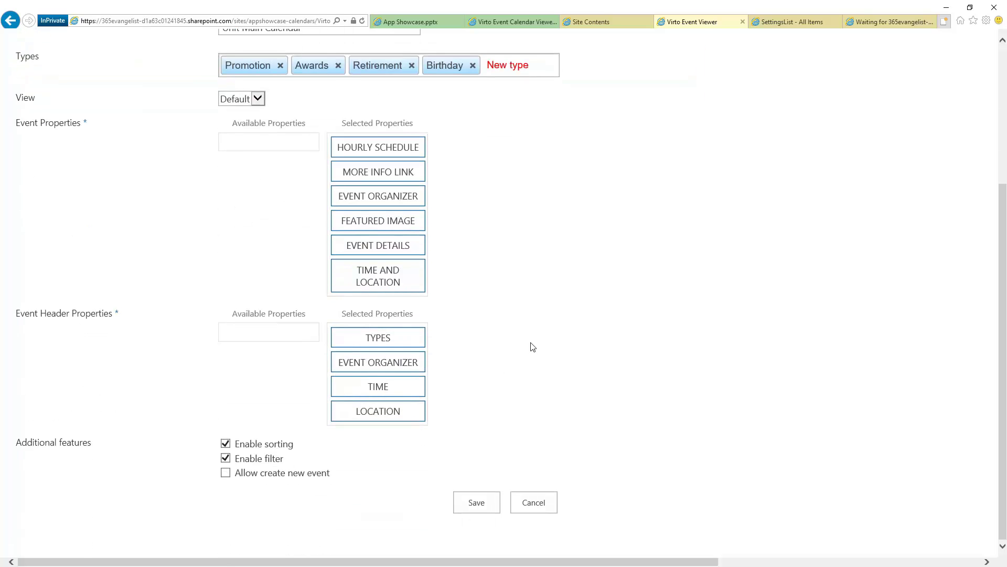
{"action": "left_click", "coordinate": [225, 473]}
{"action": "left_click", "coordinate": [469, 509]}
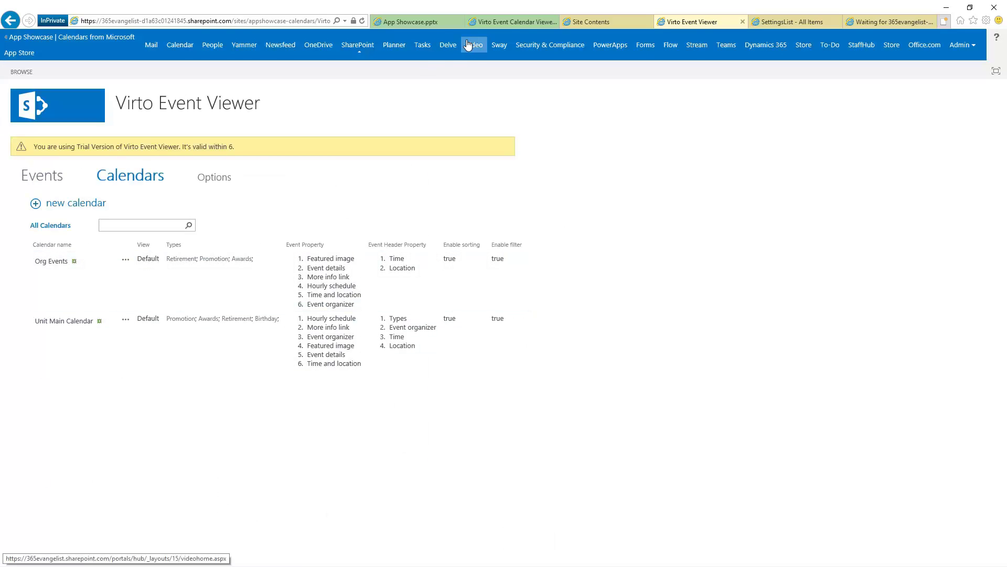
Open the home page of the App Showcase site in the Site Contents browser tab and put it in edit mode.
{"action": "left_click", "coordinate": [591, 21]}
{"action": "left_click", "coordinate": [36, 97]}
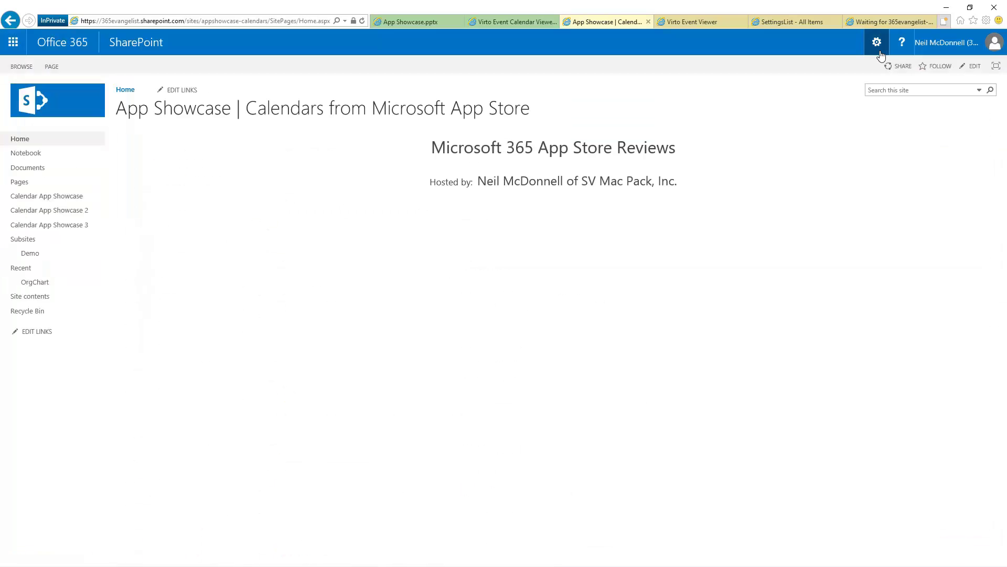
{"action": "left_click", "coordinate": [877, 42]}
{"action": "left_click", "coordinate": [879, 124]}
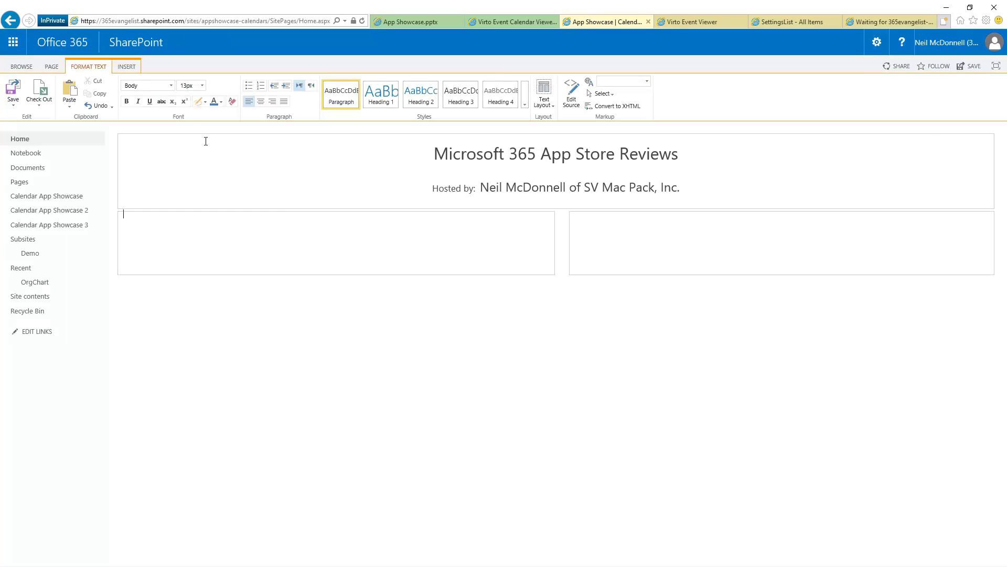
Insert the Virto Event Viewer app part into the left column below the page heading.
{"action": "left_click", "coordinate": [127, 67]}
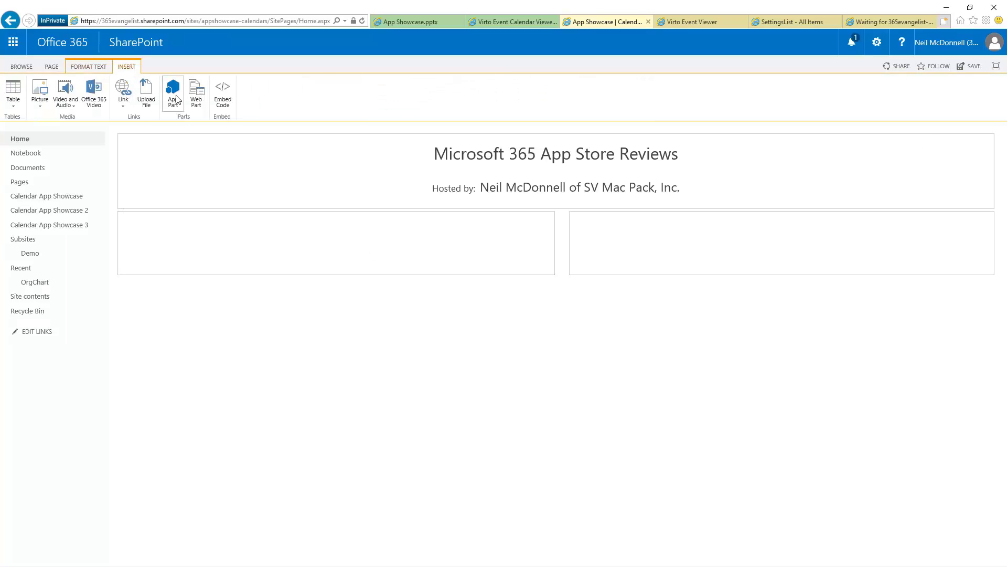
{"action": "left_click", "coordinate": [175, 100]}
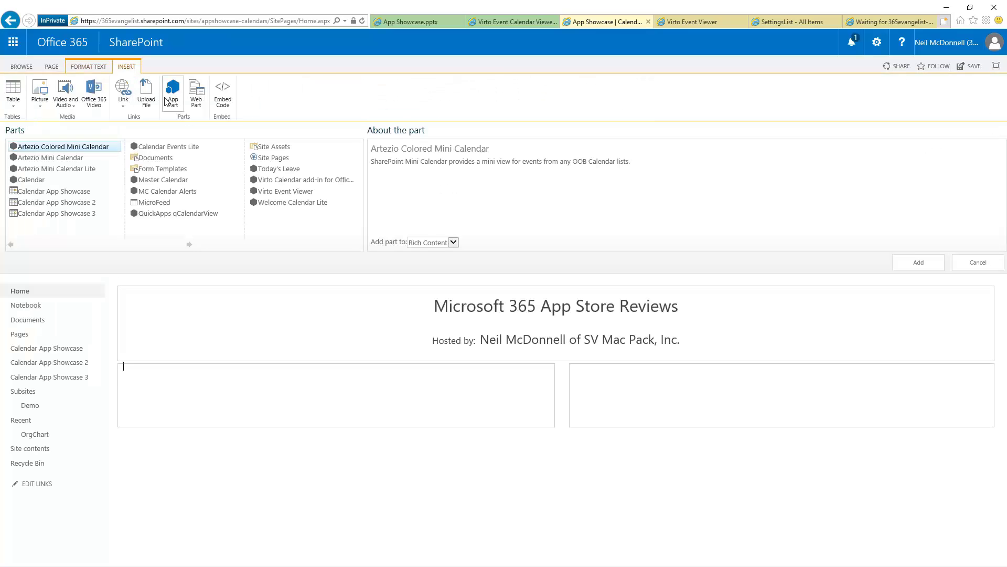
{"action": "left_click", "coordinate": [319, 192]}
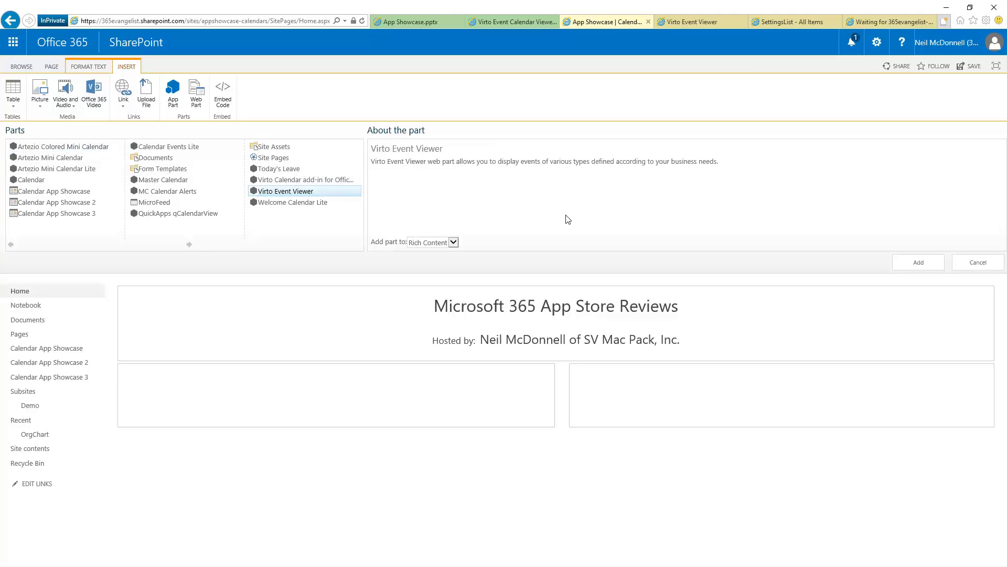
{"action": "left_click", "coordinate": [918, 262]}
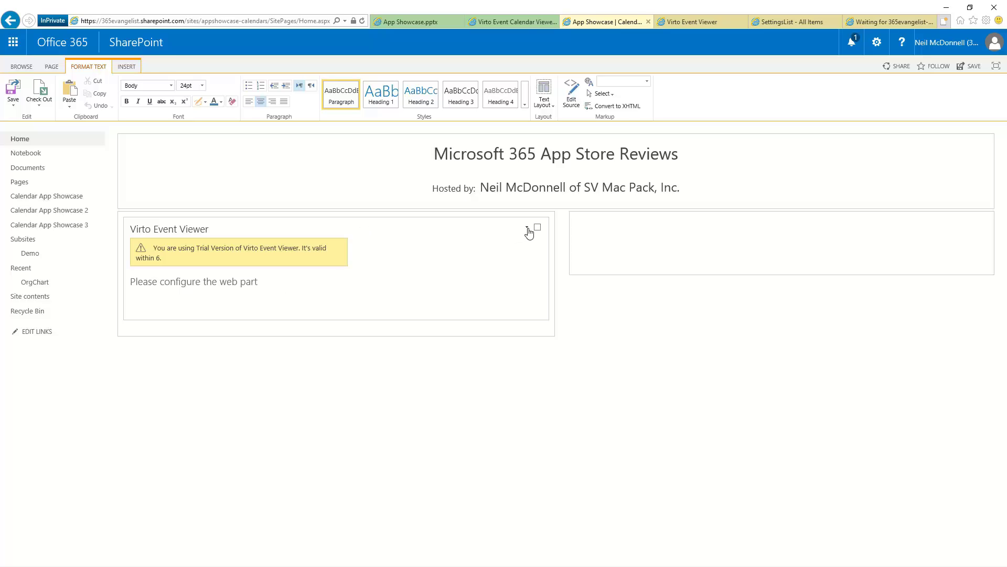
Set the Virto Event Viewer web part's Calendar Name to "Unit Main Calendar" and save the page.
{"action": "left_click", "coordinate": [527, 227]}
{"action": "left_click", "coordinate": [505, 294]}
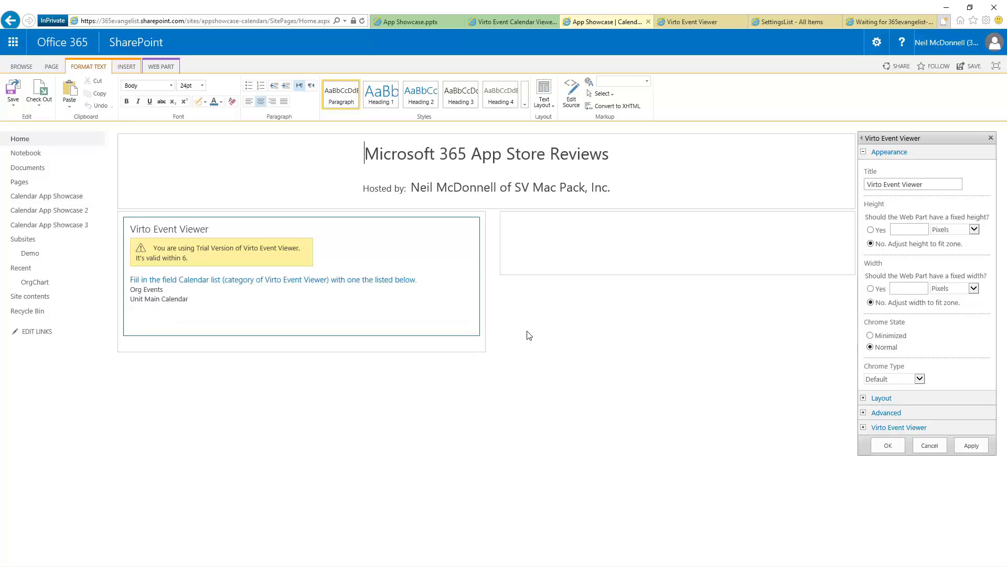
{"action": "scroll", "coordinate": [527, 332], "scroll_direction": "up", "scroll_amount": 2}
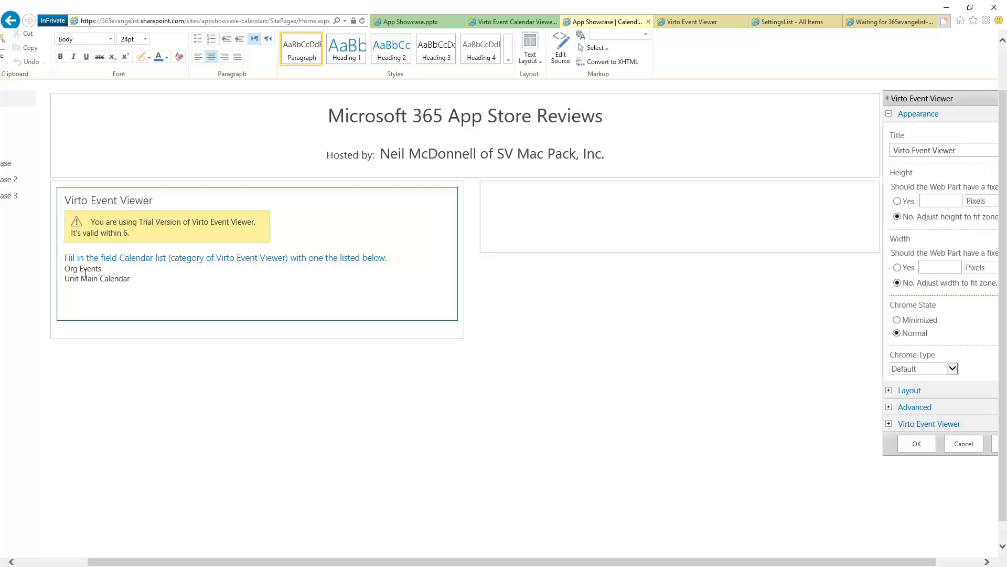
{"action": "scroll", "coordinate": [560, 334], "scroll_direction": "right", "scroll_amount": 1}
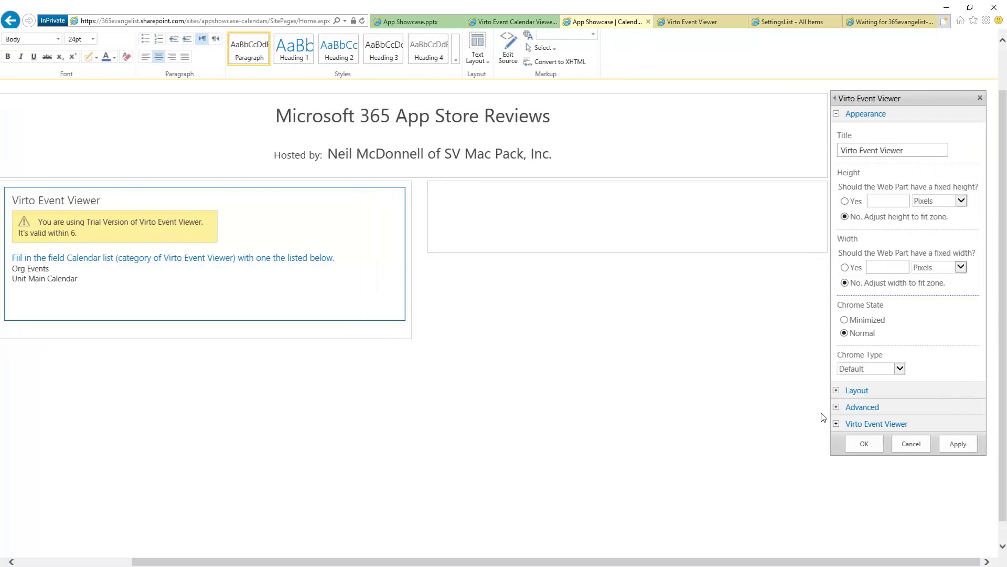
{"action": "left_click", "coordinate": [837, 424]}
{"action": "left_click", "coordinate": [856, 459]}
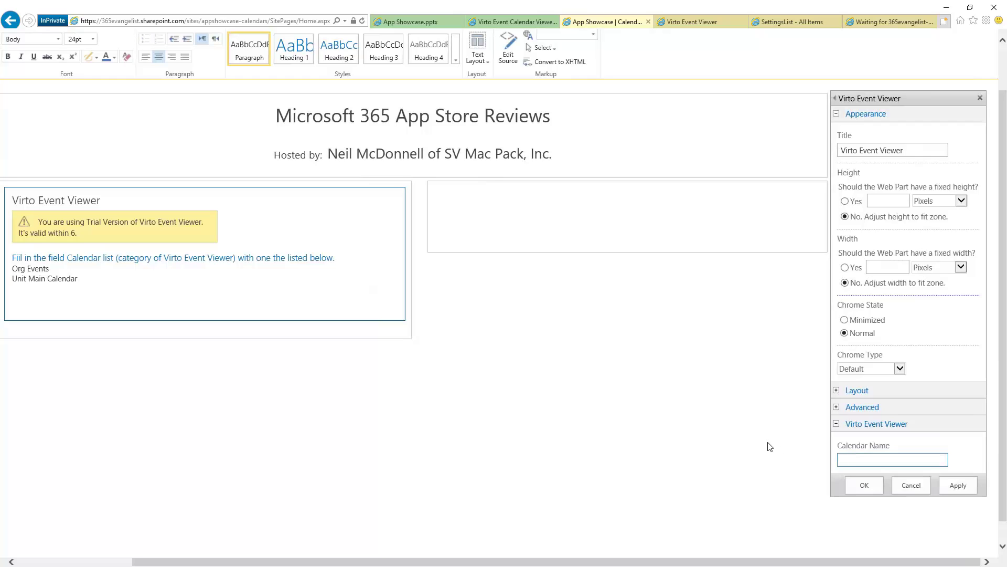
{"action": "type", "text": "Unit Main Calendar"}
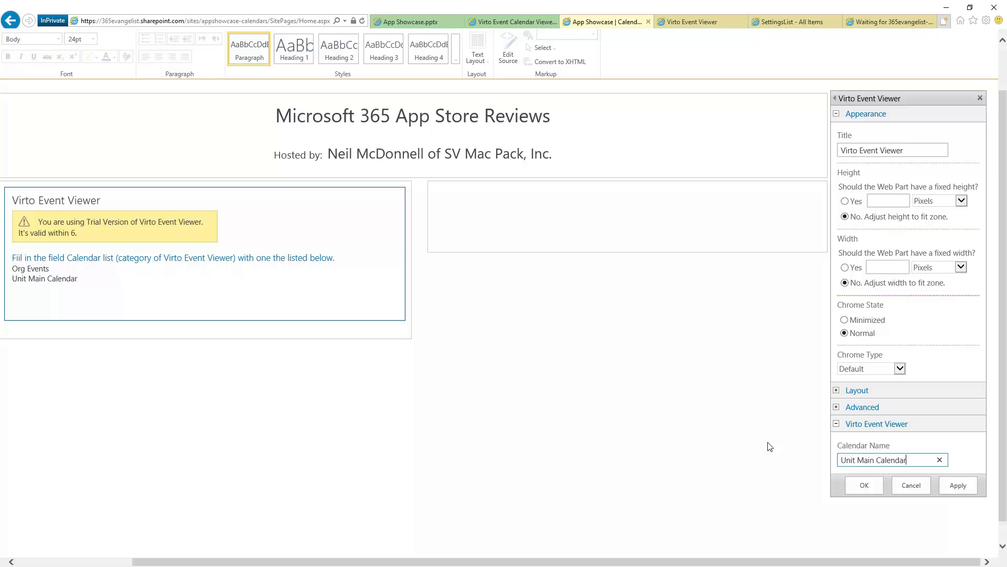
{"action": "left_click", "coordinate": [864, 485]}
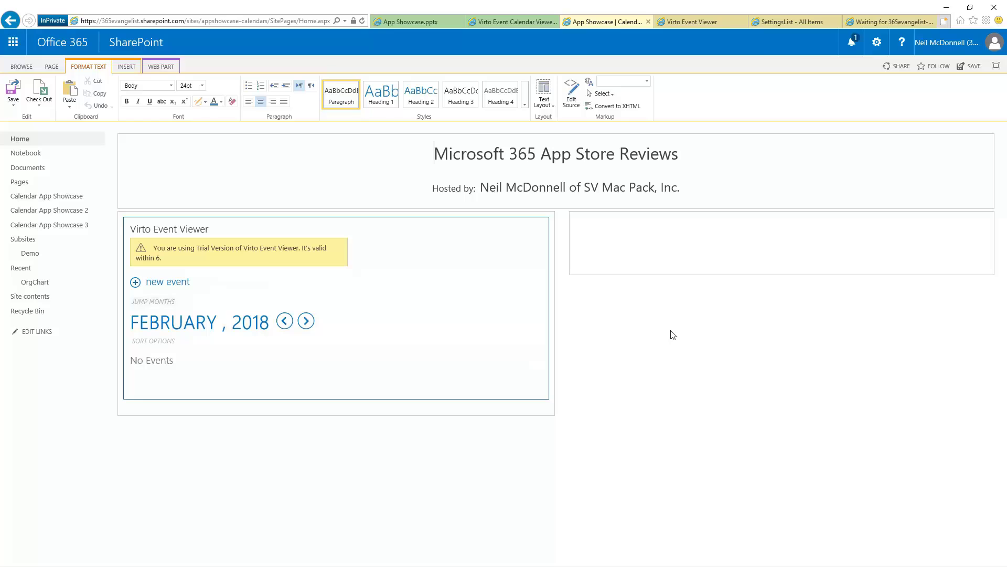
{"action": "left_click", "coordinate": [12, 94]}
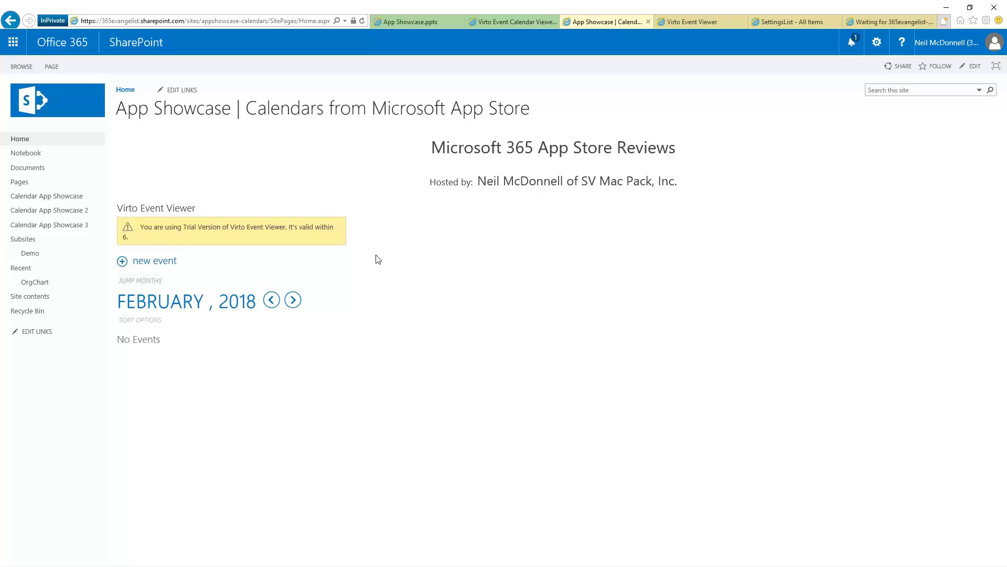
Look at the calendar's month and year jump options, and browse one month forward and back to February 2018.
{"action": "left_click", "coordinate": [141, 281]}
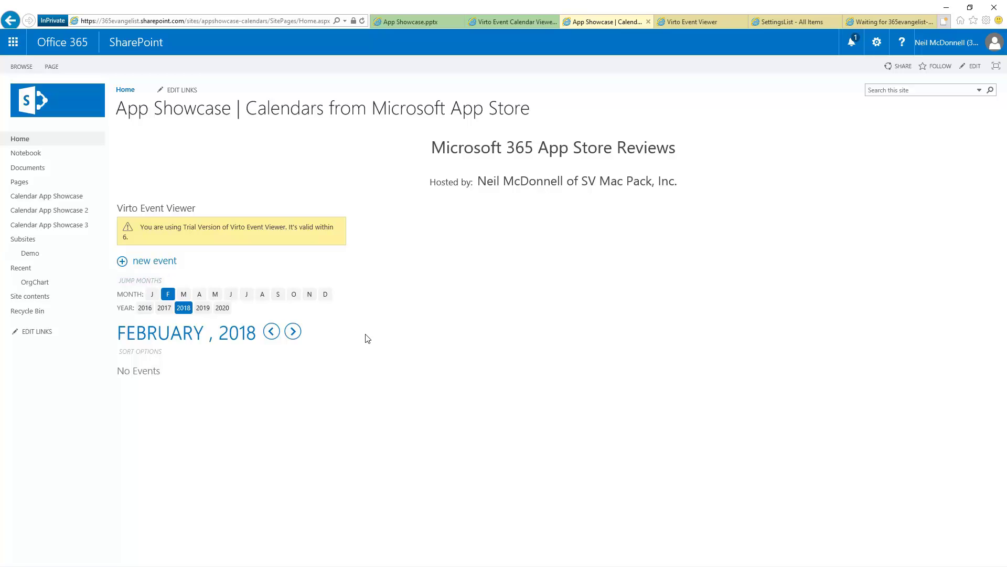
{"action": "left_click", "coordinate": [153, 282]}
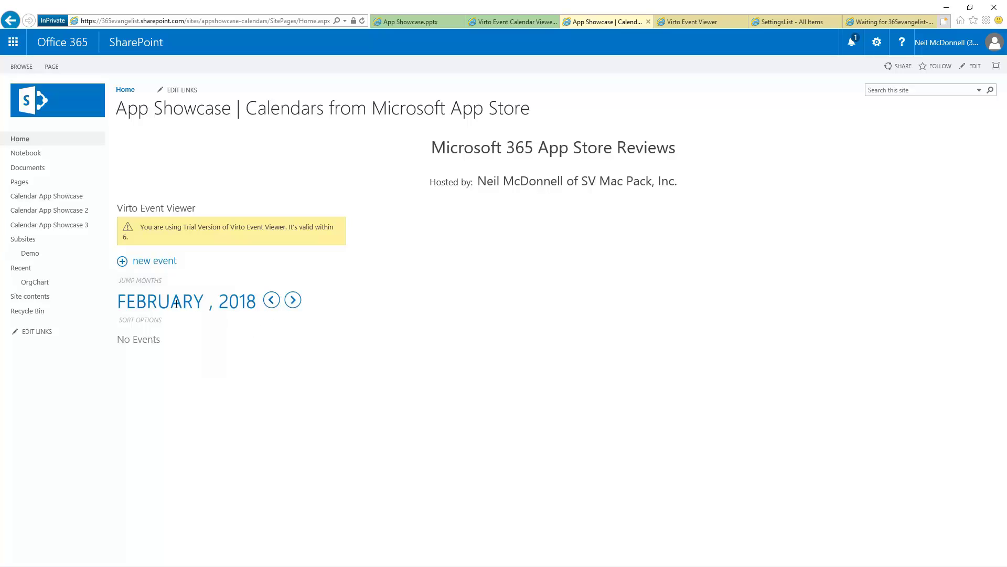
{"action": "left_click", "coordinate": [292, 300]}
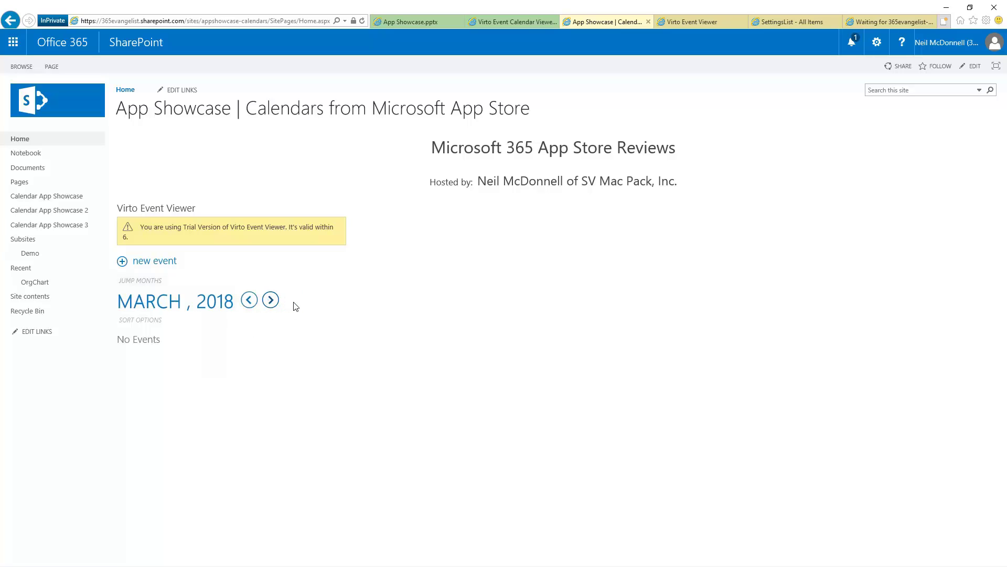
{"action": "left_click", "coordinate": [249, 301]}
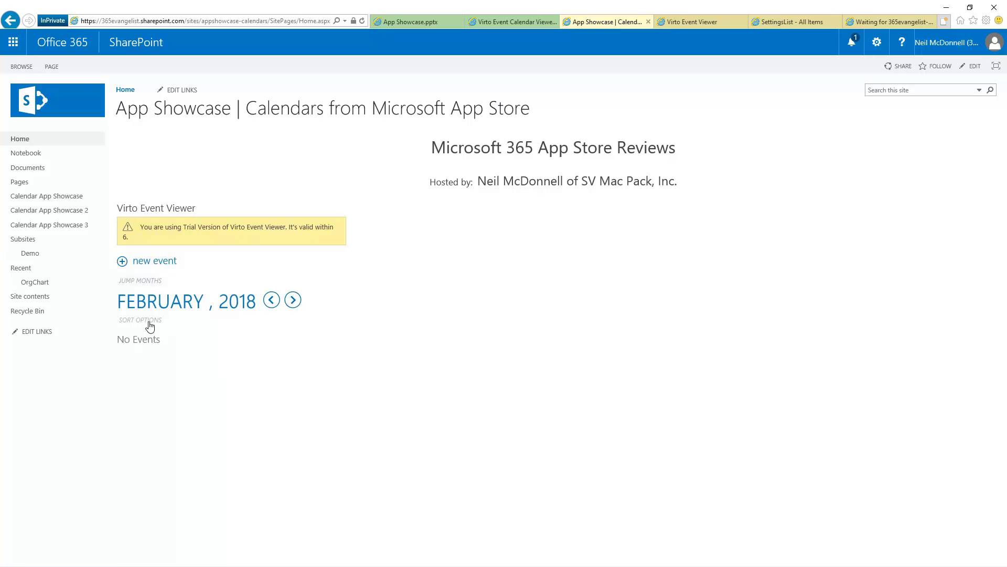
Start a new event in the Virto Event Viewer calendar and name it as the host's birthday, using his first name.
{"action": "left_click", "coordinate": [160, 262]}
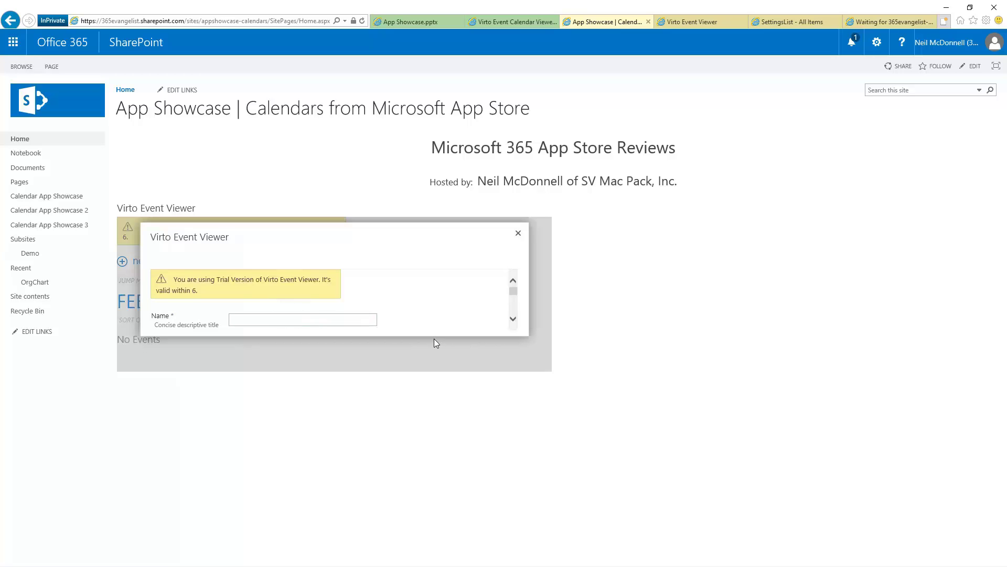
{"action": "left_click", "coordinate": [368, 321]}
{"action": "type", "text": "Neil's Birthday"}
Assign the existing Retirement type to the new event.
{"action": "left_click", "coordinate": [514, 321]}
{"action": "left_click", "coordinate": [513, 320]}
{"action": "left_click", "coordinate": [513, 320]}
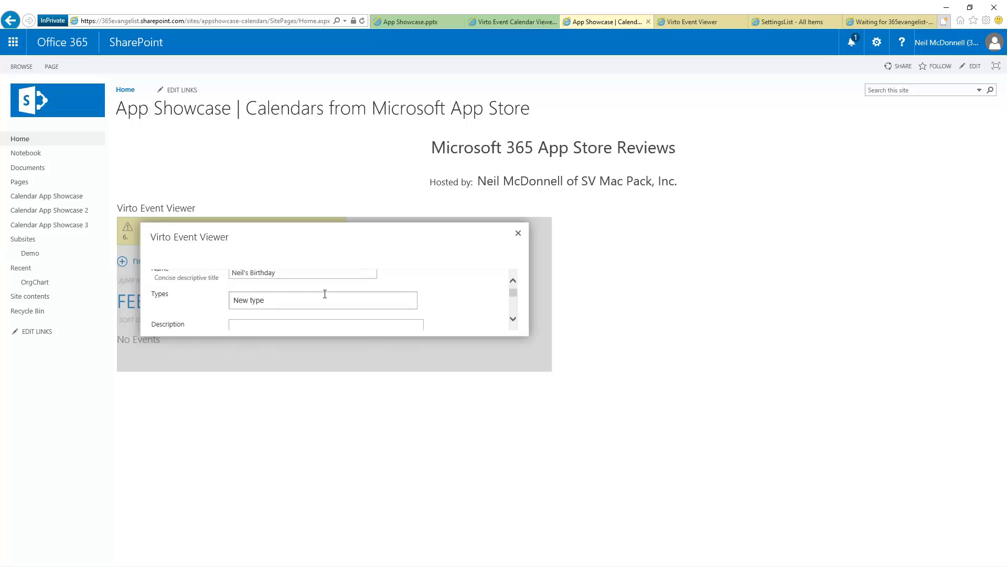
{"action": "left_click", "coordinate": [277, 302]}
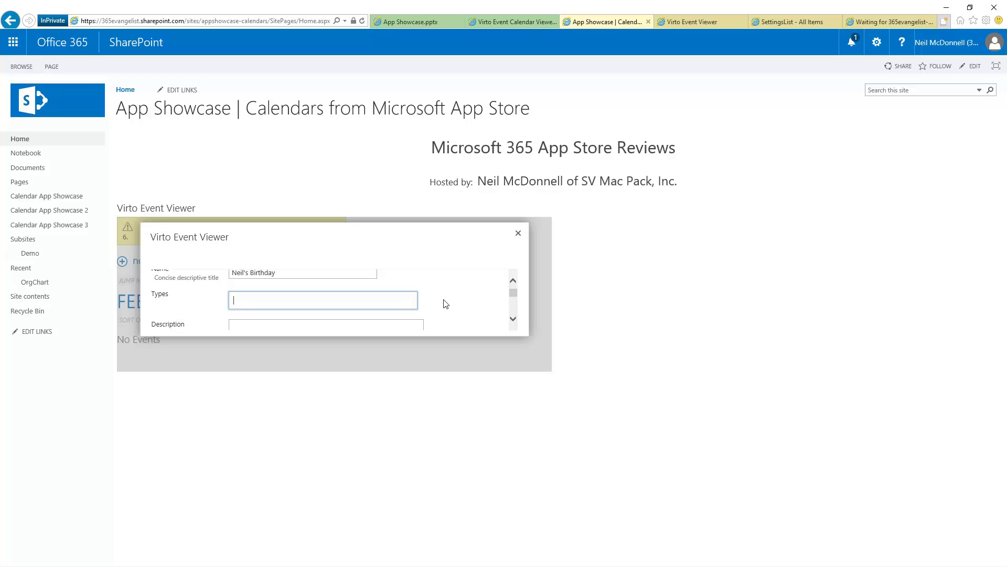
{"action": "type", "text": "retire"}
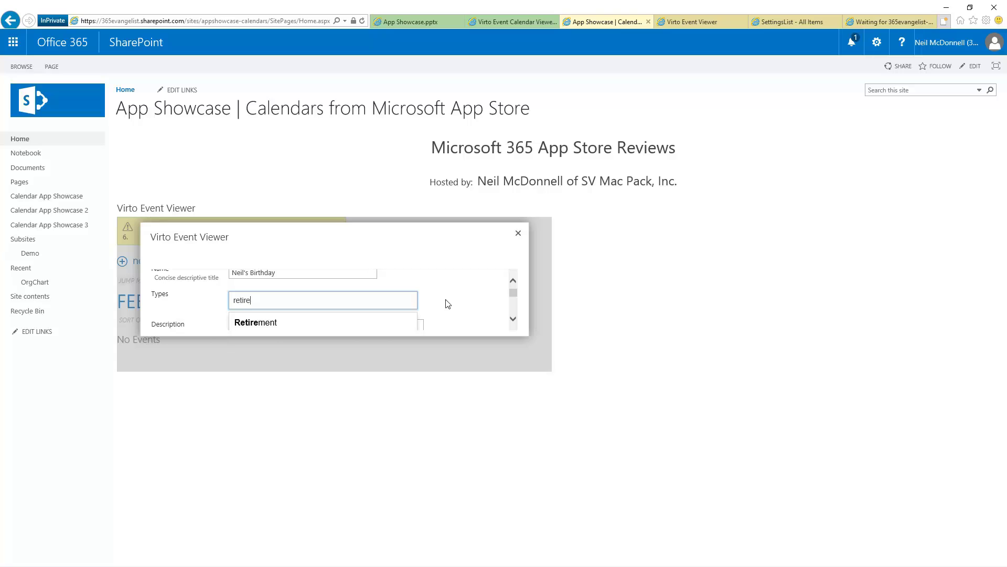
{"action": "left_click", "coordinate": [258, 322]}
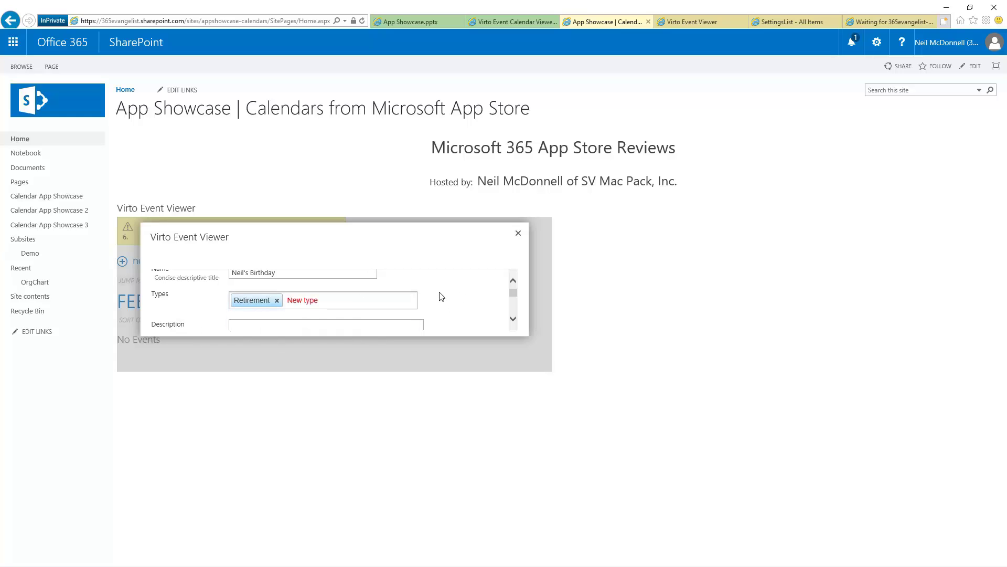
Review the new event form's description, date and time, and details fields, and close the form without saving.
{"action": "scroll", "coordinate": [454, 303], "scroll_direction": "down", "scroll_amount": 2}
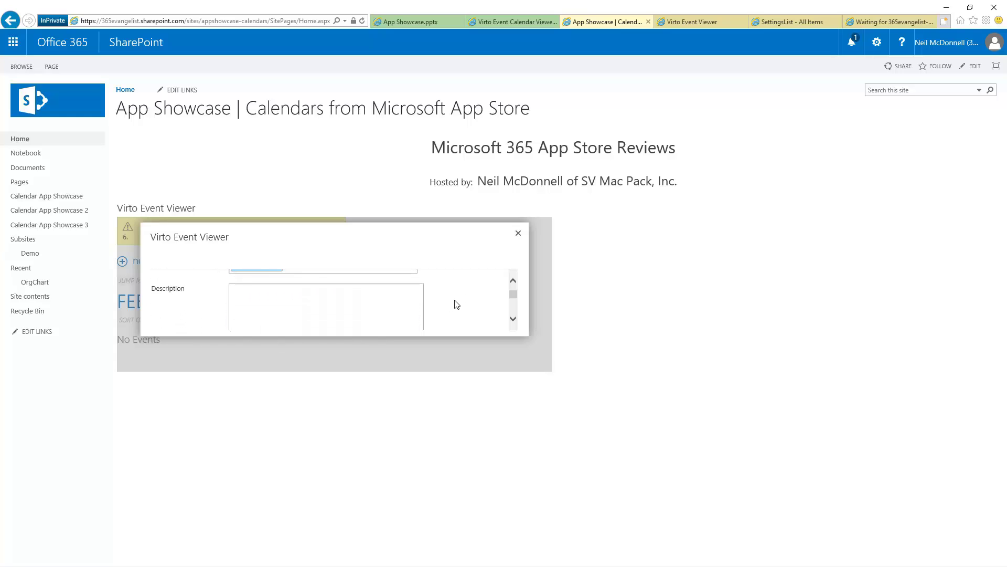
{"action": "scroll", "coordinate": [441, 307], "scroll_direction": "down", "scroll_amount": 3}
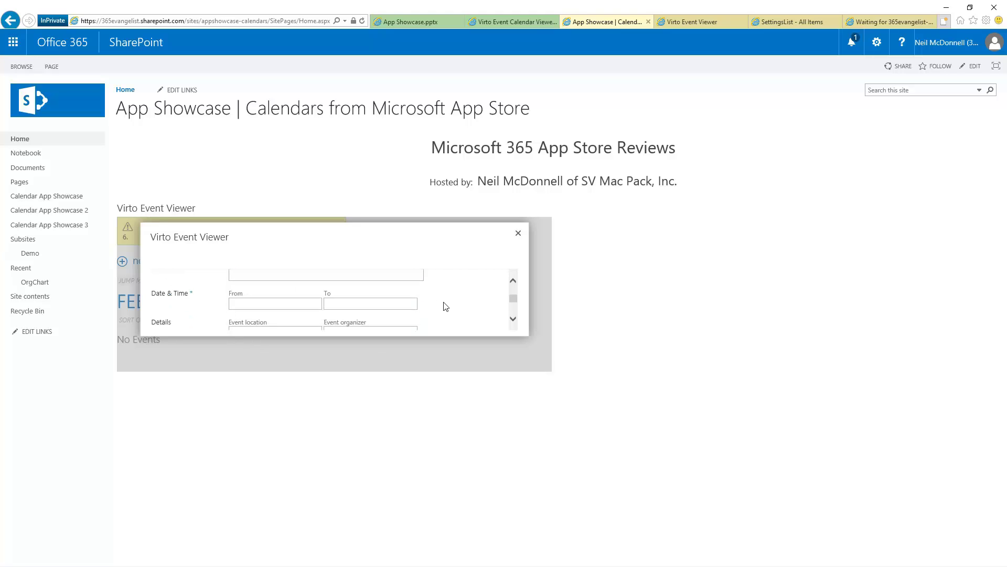
{"action": "scroll", "coordinate": [465, 310], "scroll_direction": "down", "scroll_amount": 2}
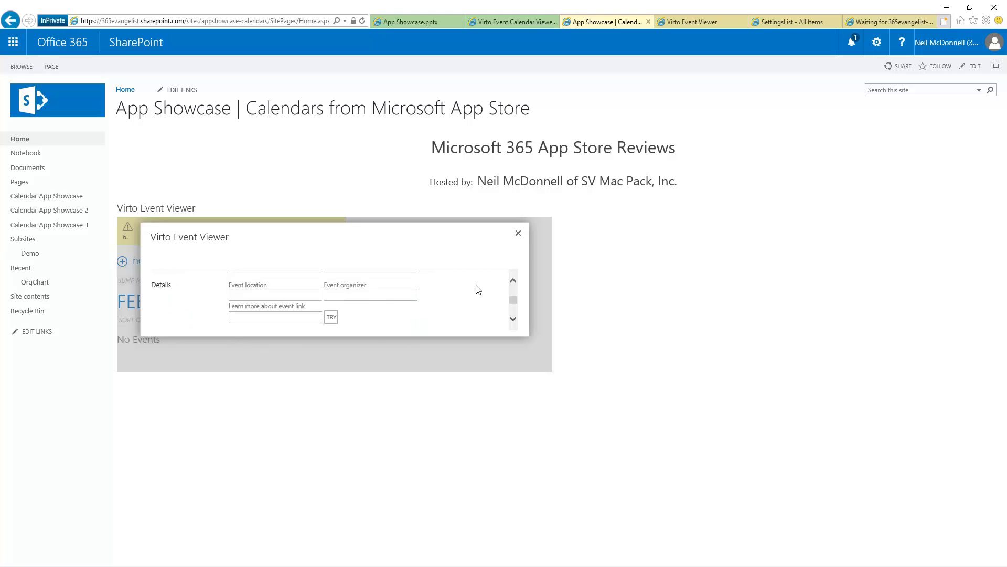
{"action": "left_click", "coordinate": [518, 233]}
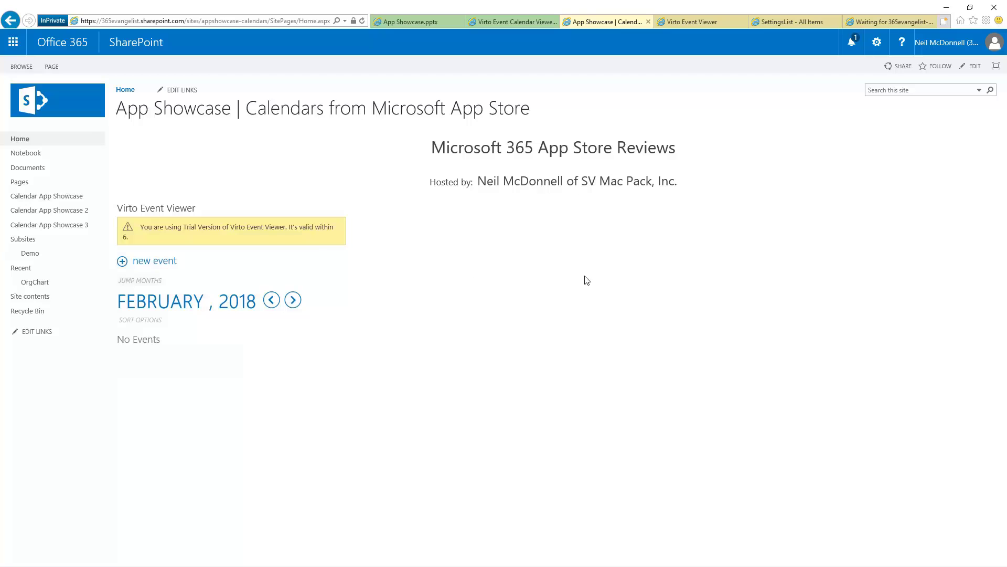